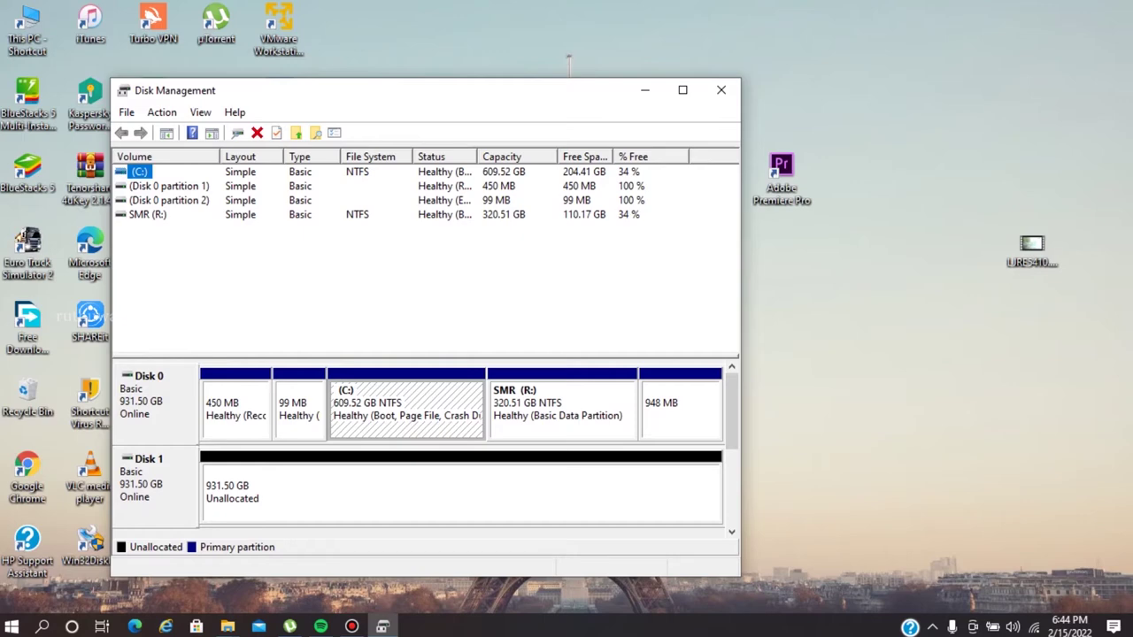
Close Disk Management, leaving the 931.50 GB Disk 1 unallocated, to return to the desktop.
key("alt+F4")
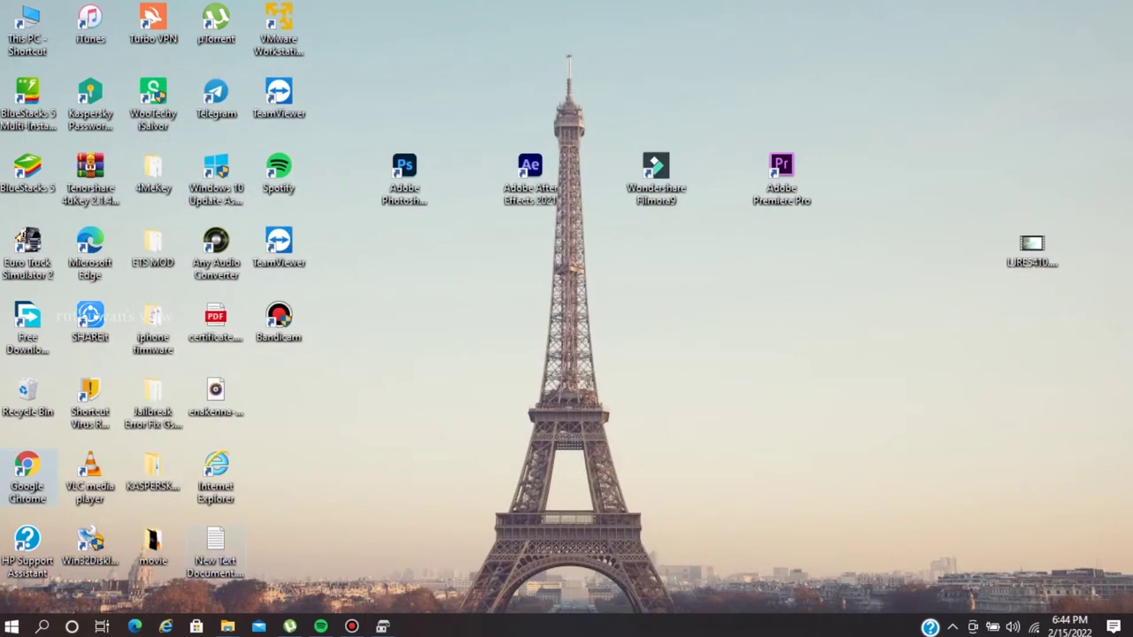
Launch the web browser, search for 'macrium so' and open the official Macrium home page.
left_click(27, 477)
double_click(26, 476)
type("macrium so")
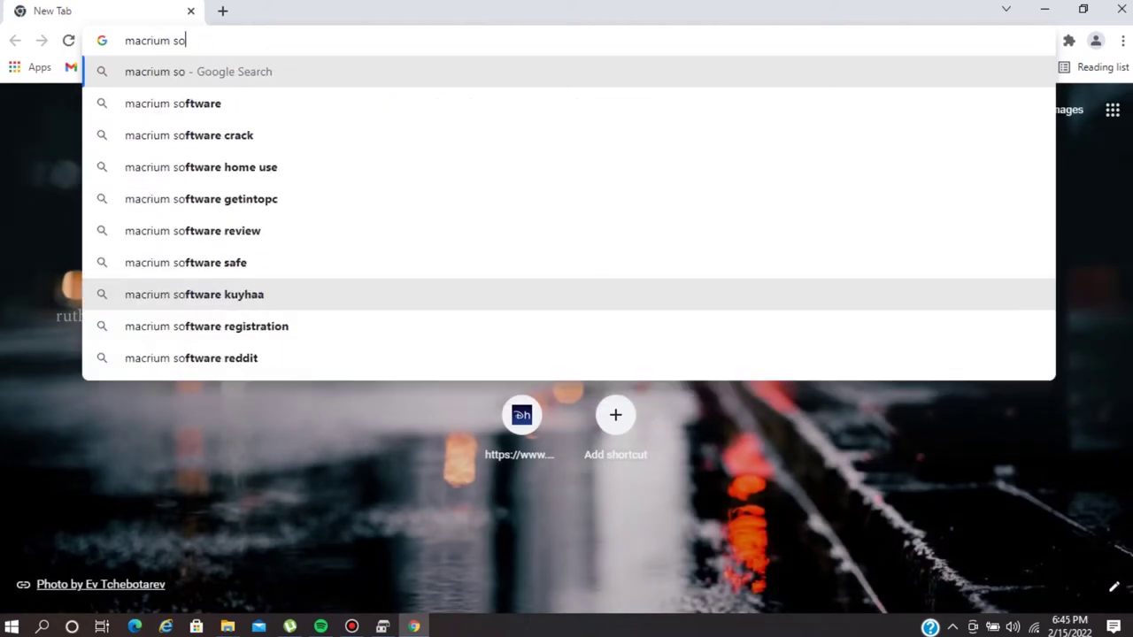
key("Return")
left_click(208, 269)
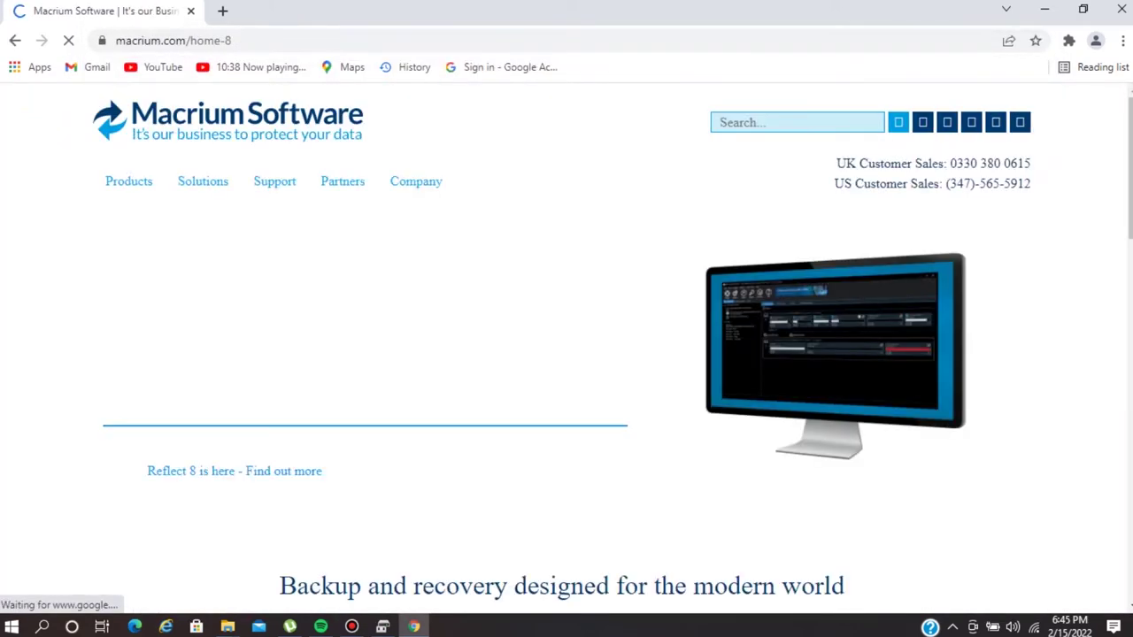
scroll(566, 346, "down", 5)
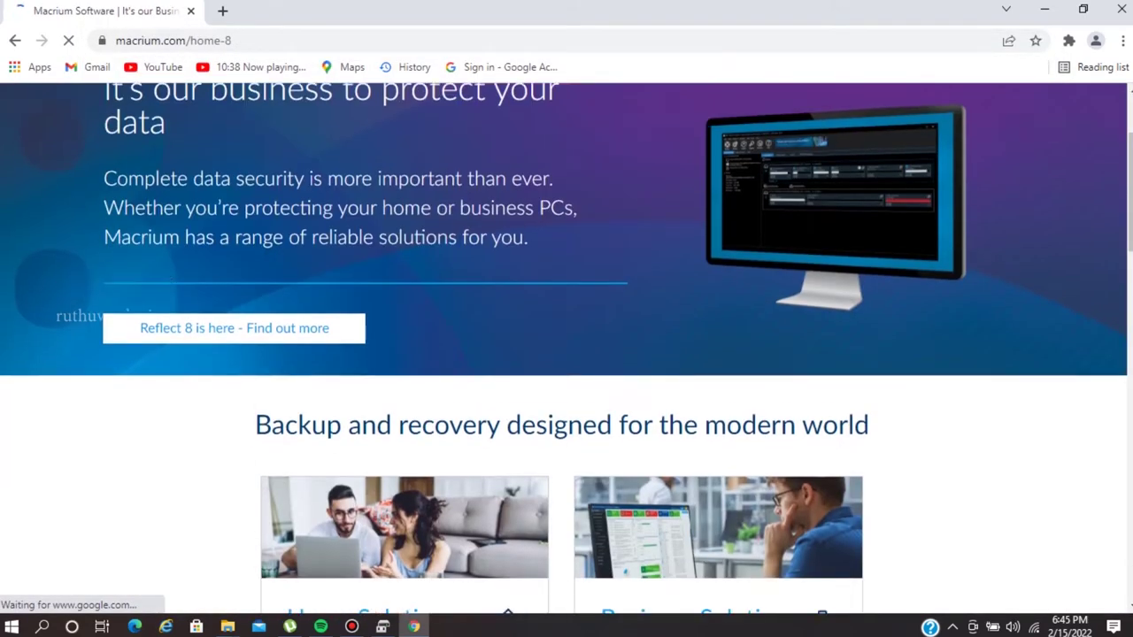
scroll(566, 345, "up", 5)
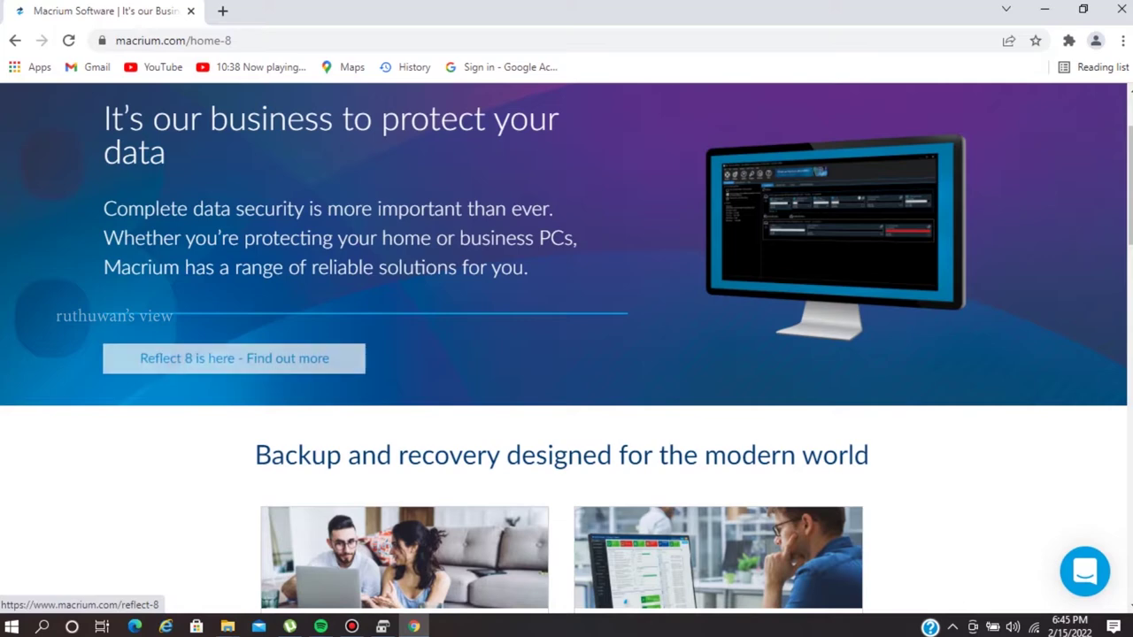
scroll(567, 345, "down", 5)
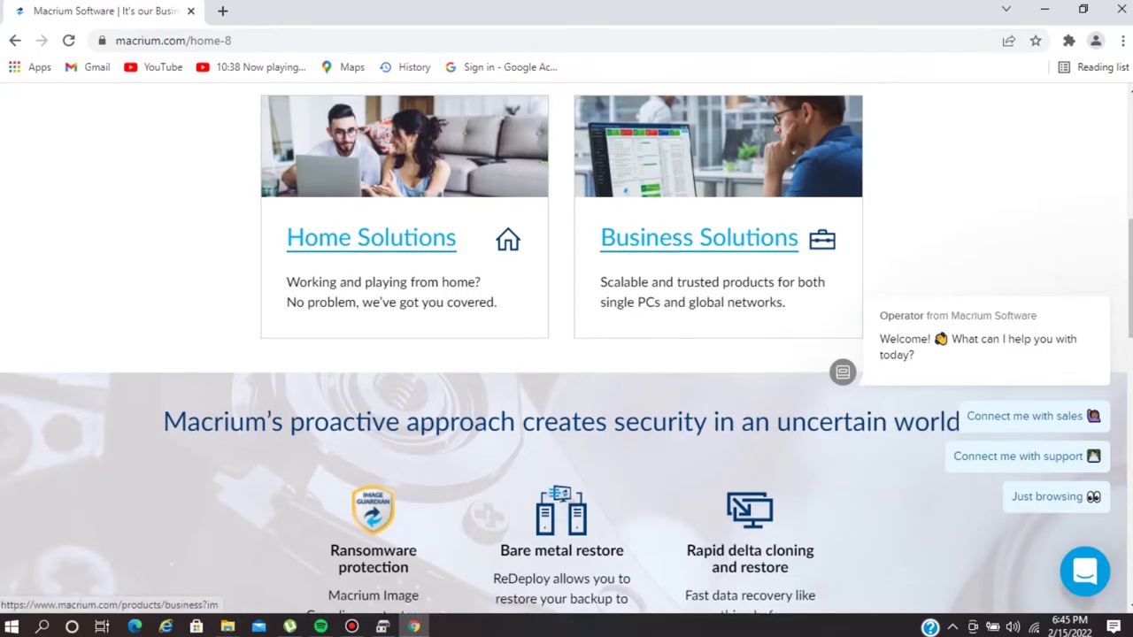
scroll(566, 354, "up", 1)
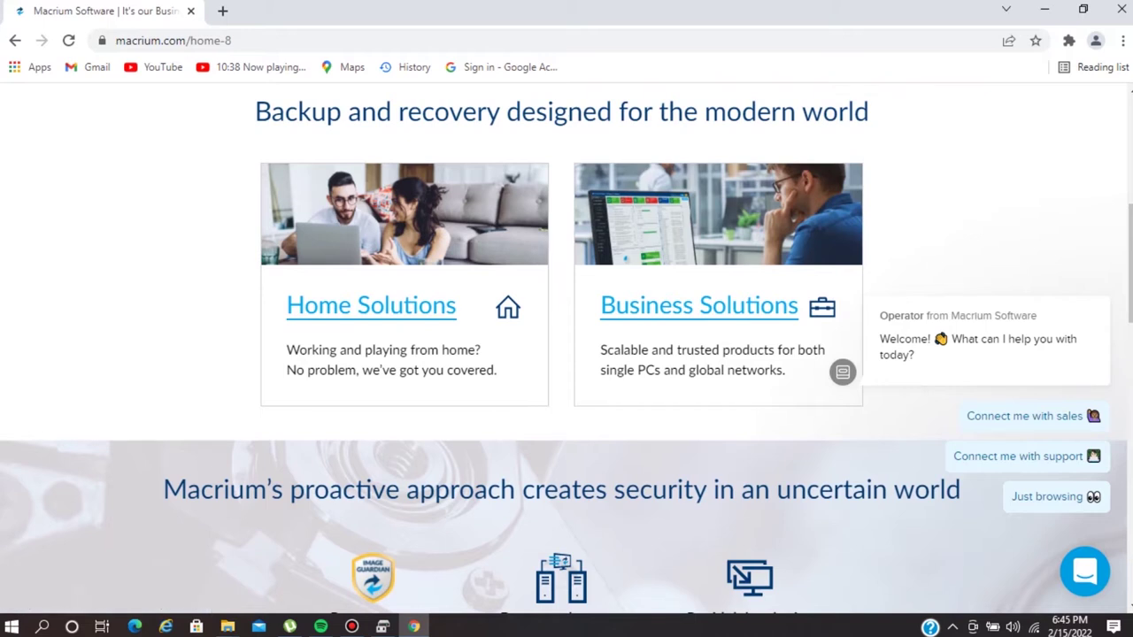
Register your e-mail address for the Macrium Reflect Home Edition download, declining news updates.
left_click(371, 306)
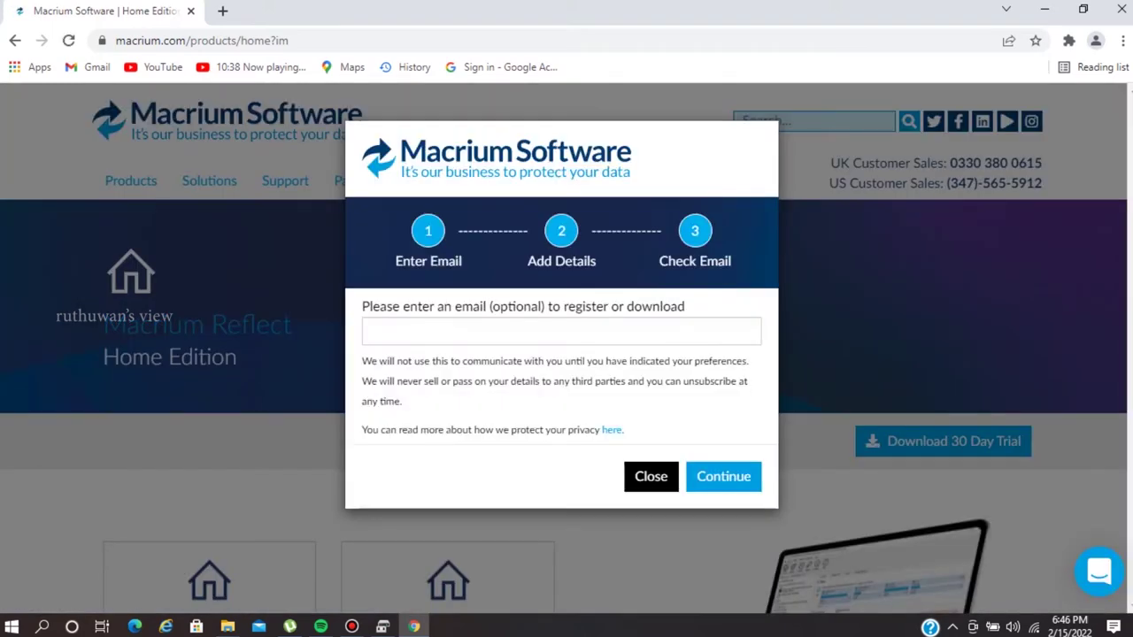
left_click(561, 331)
key("Return")
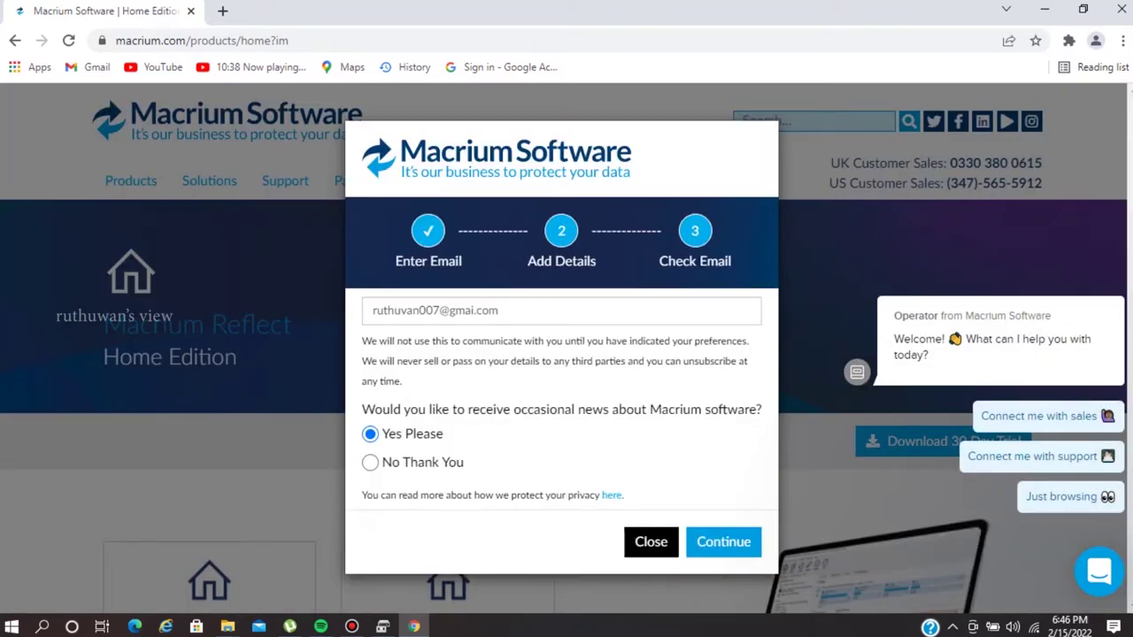
left_click(370, 462)
left_click(723, 542)
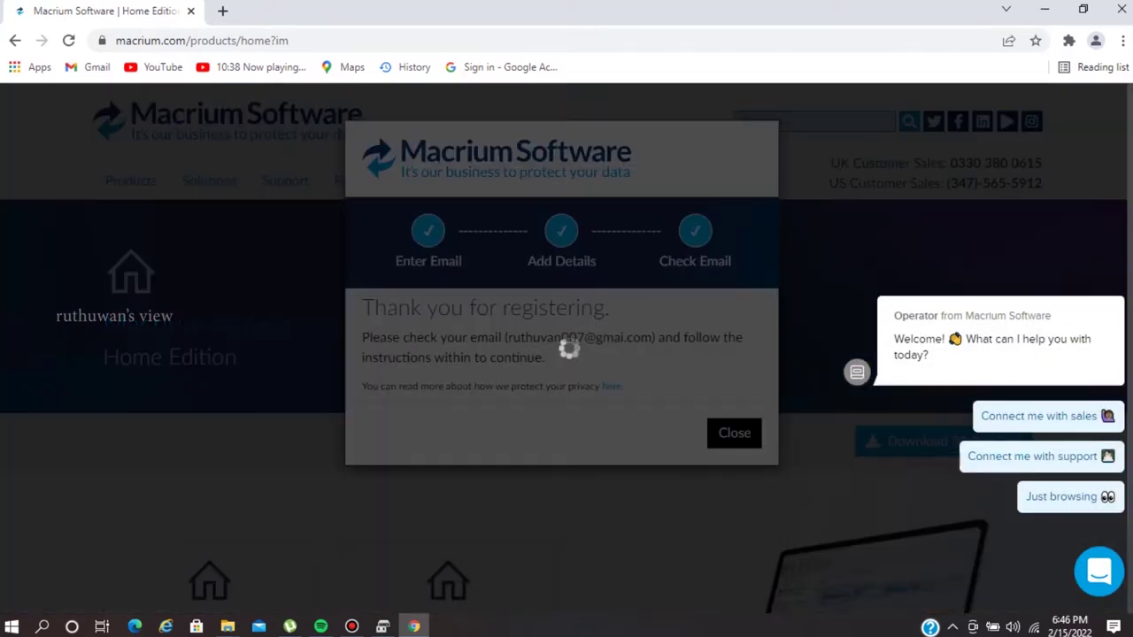
left_click(733, 432)
Open the Gmail inbox in a new browser tab.
left_click(222, 11)
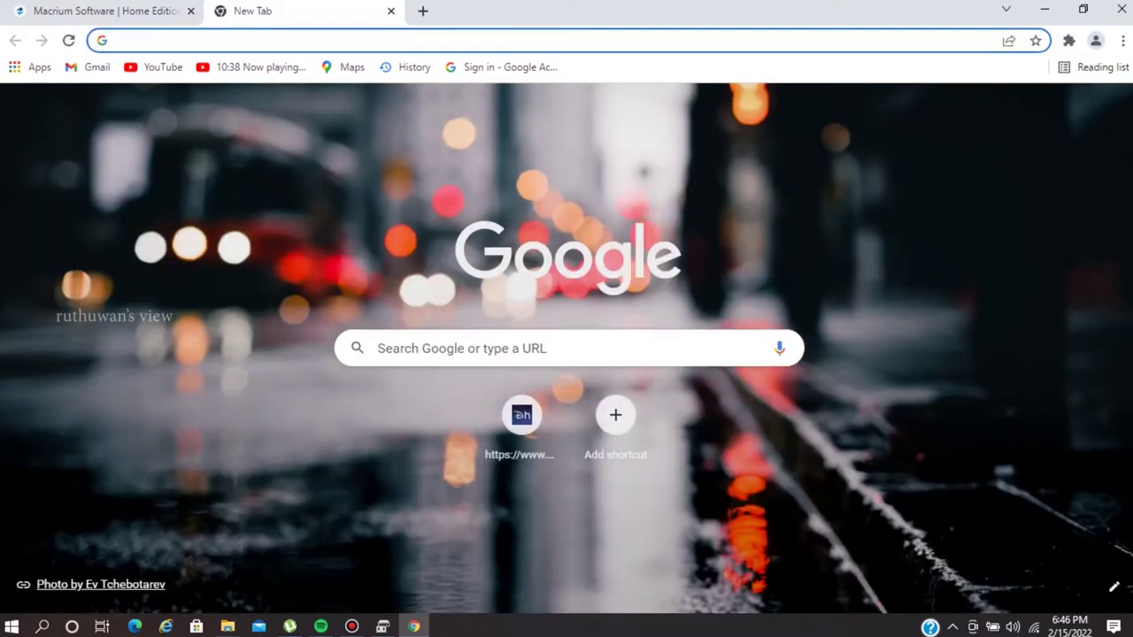
left_click(222, 39)
left_click(144, 134)
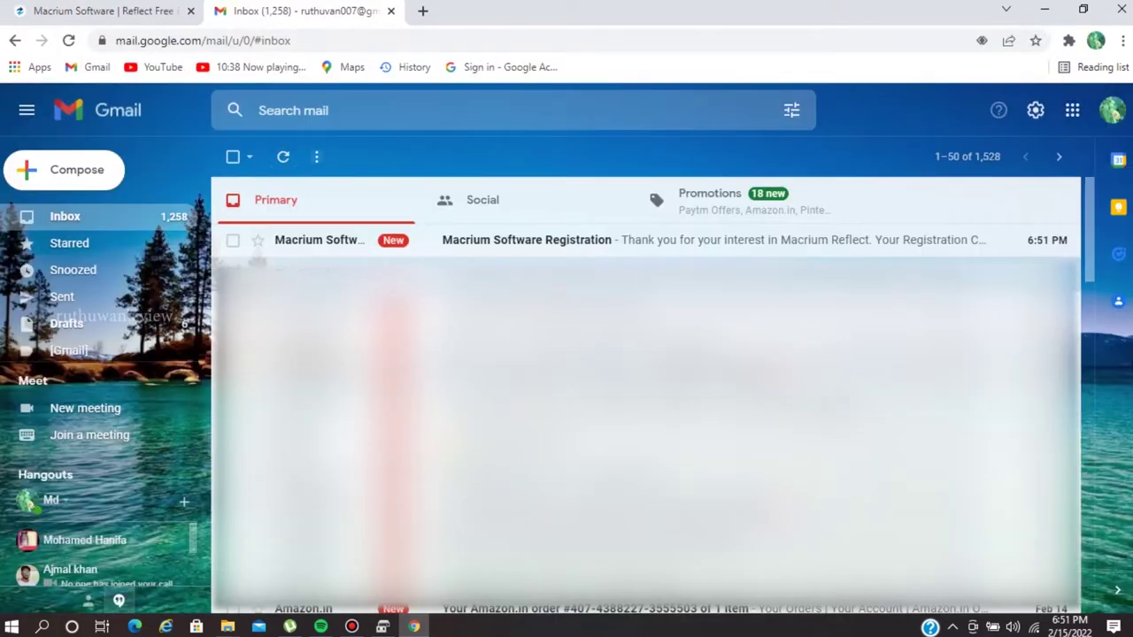
Open the Macrium Software Registration email and follow its VerifySoftware download link.
left_click(527, 240)
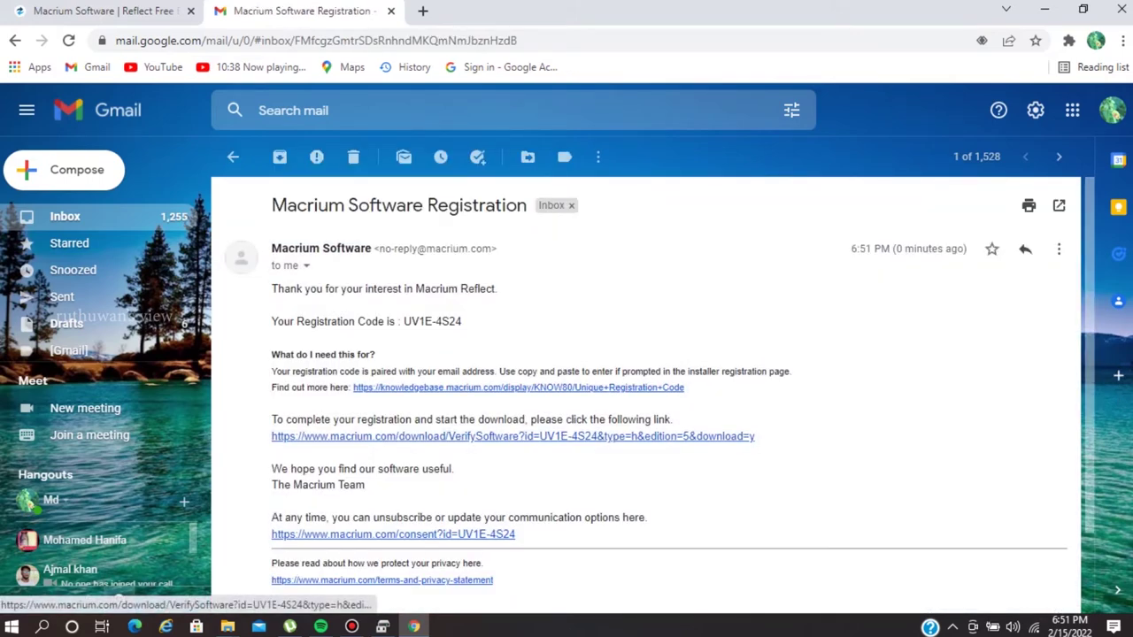
left_click(496, 437)
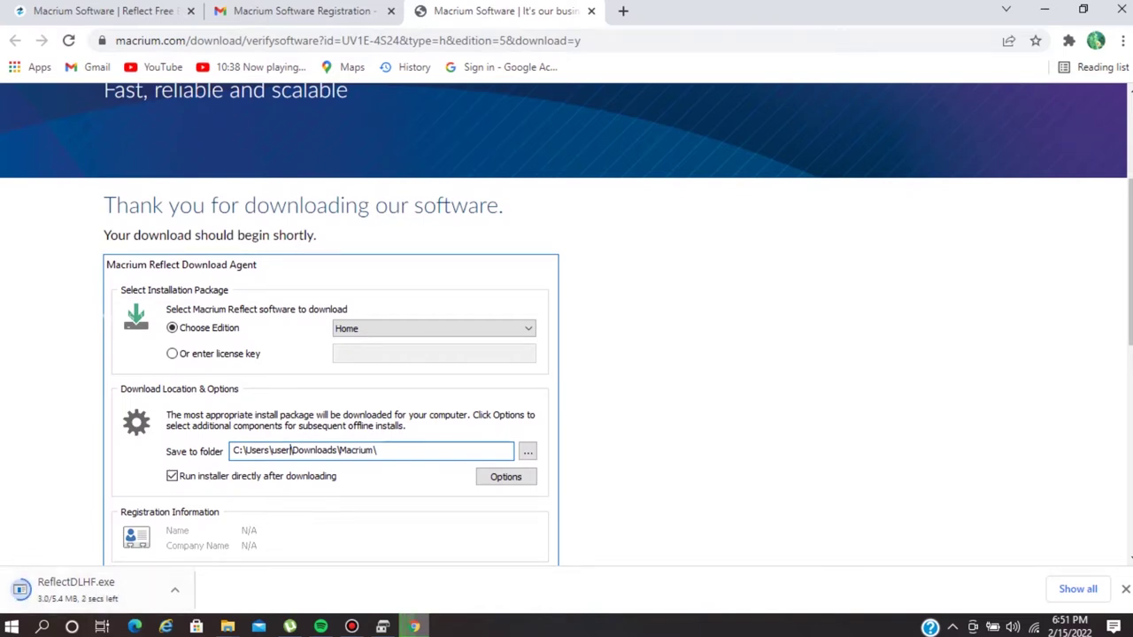
Run ReflectDLHF.exe and download the Free edition installer, then minimise Chrome.
scroll(566, 343, "down", 3)
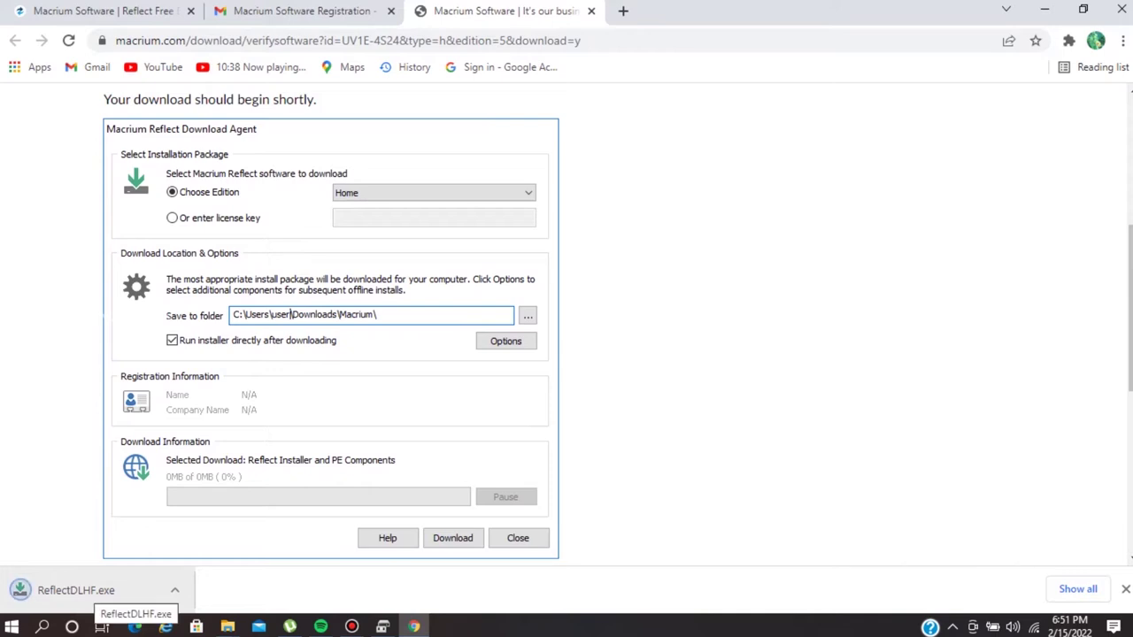
left_click(89, 590)
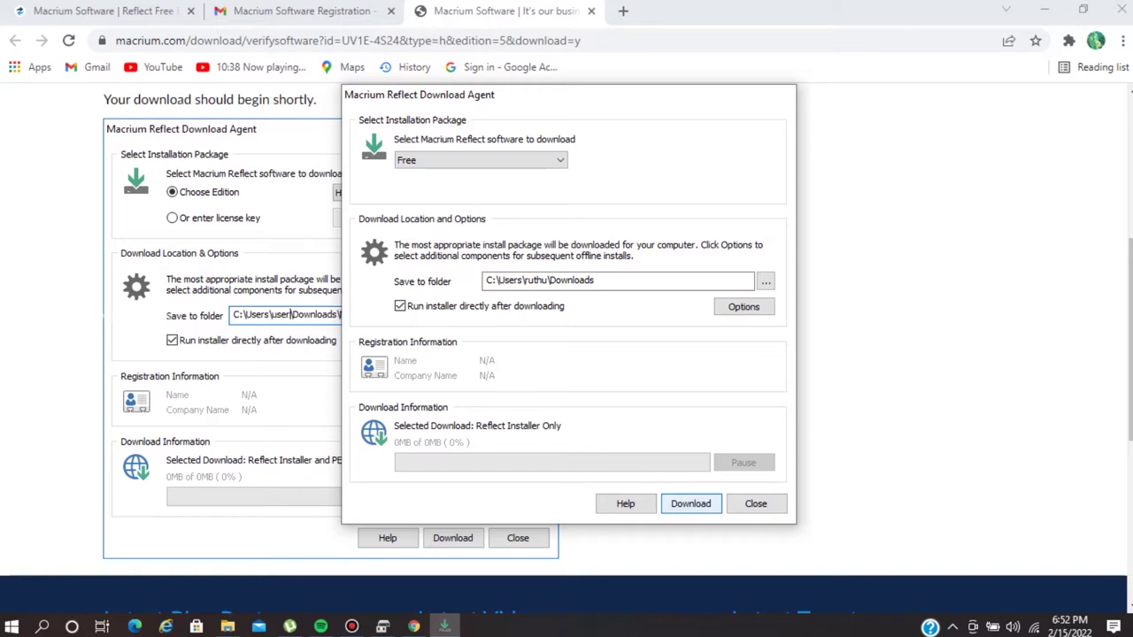
left_click(691, 504)
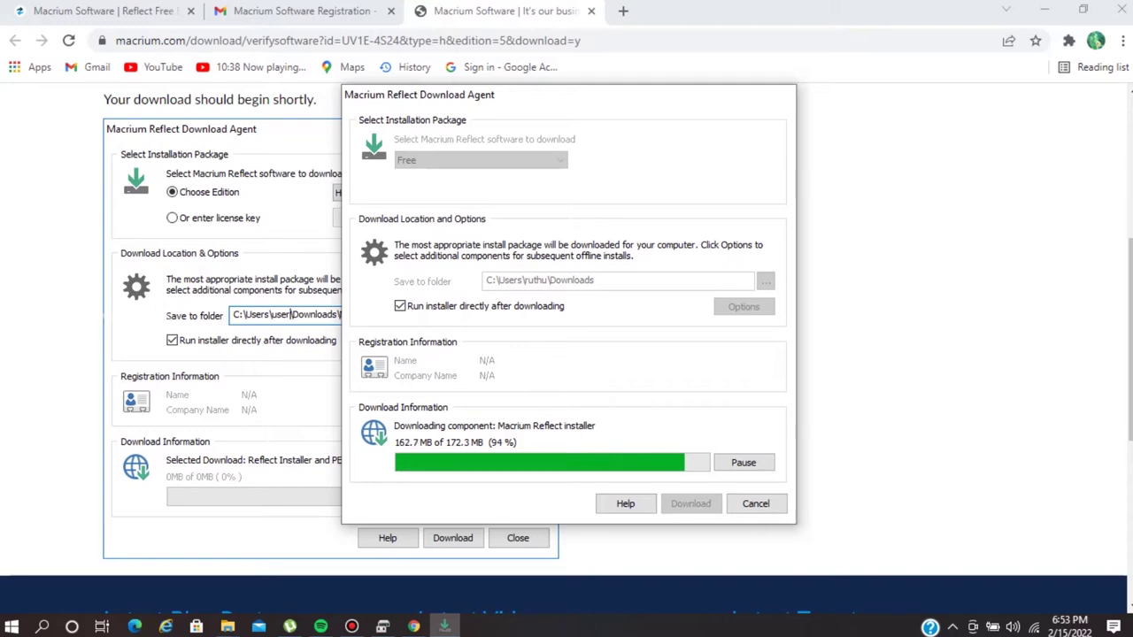
left_click(1044, 9)
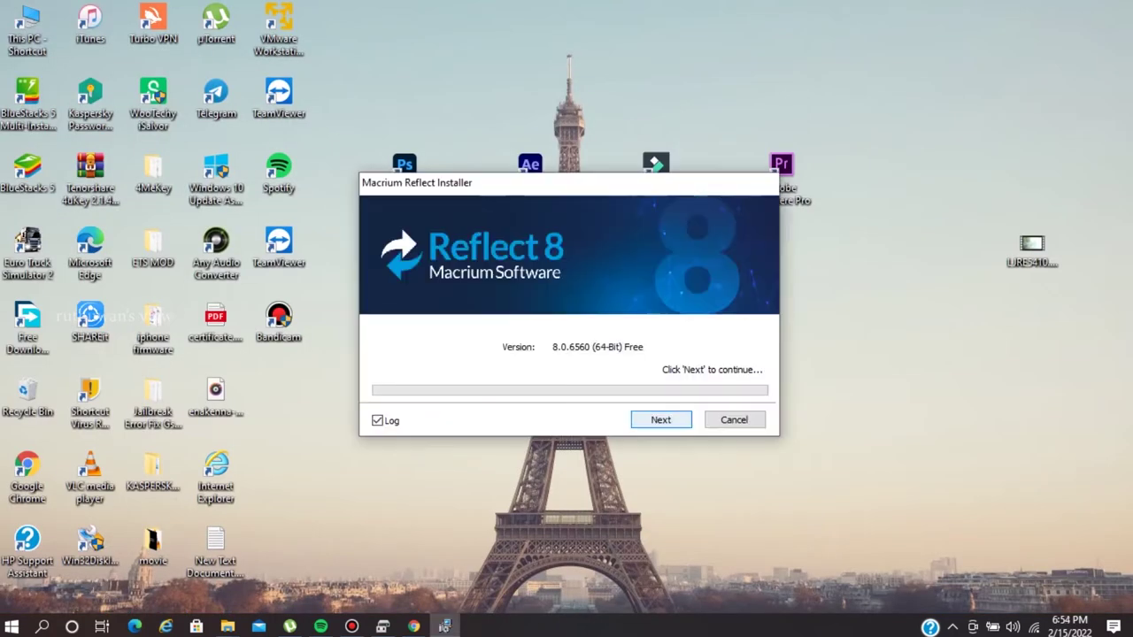
Accept the licence agreement and agree to personal, non-commercial use in the installer.
key("Return")
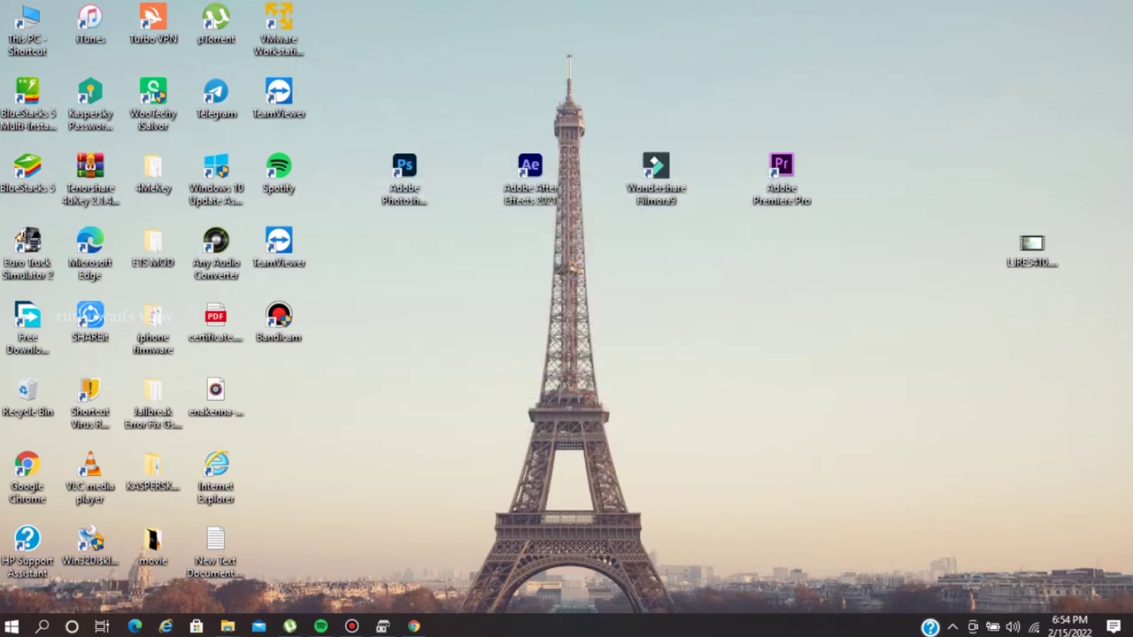
left_click(656, 444)
left_click(394, 381)
key("Return")
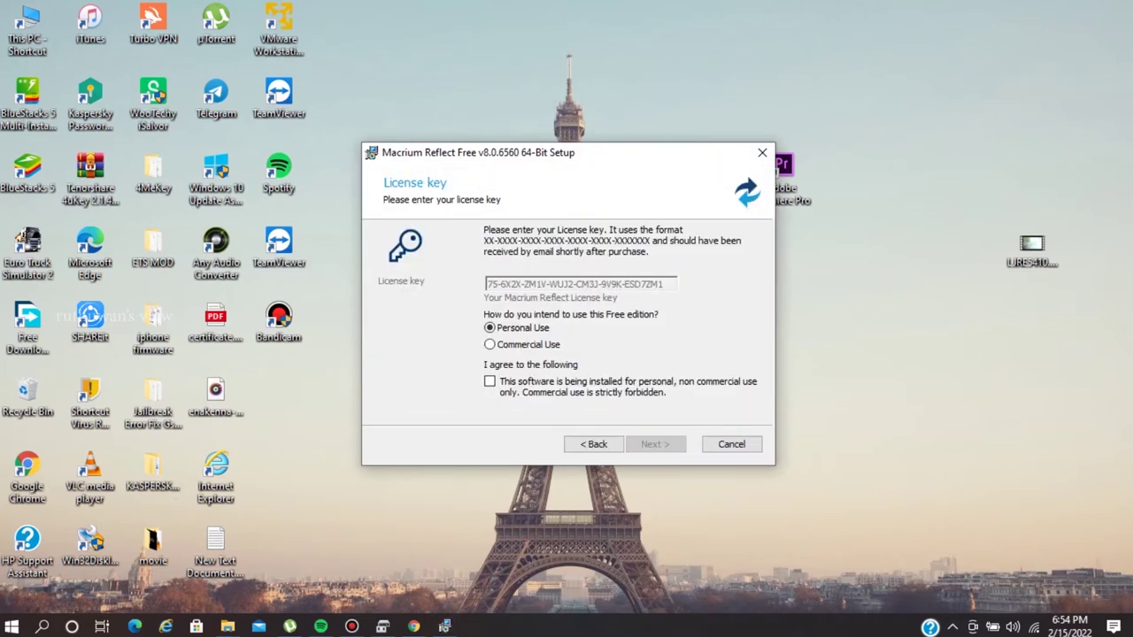
left_click(489, 381)
key("Return")
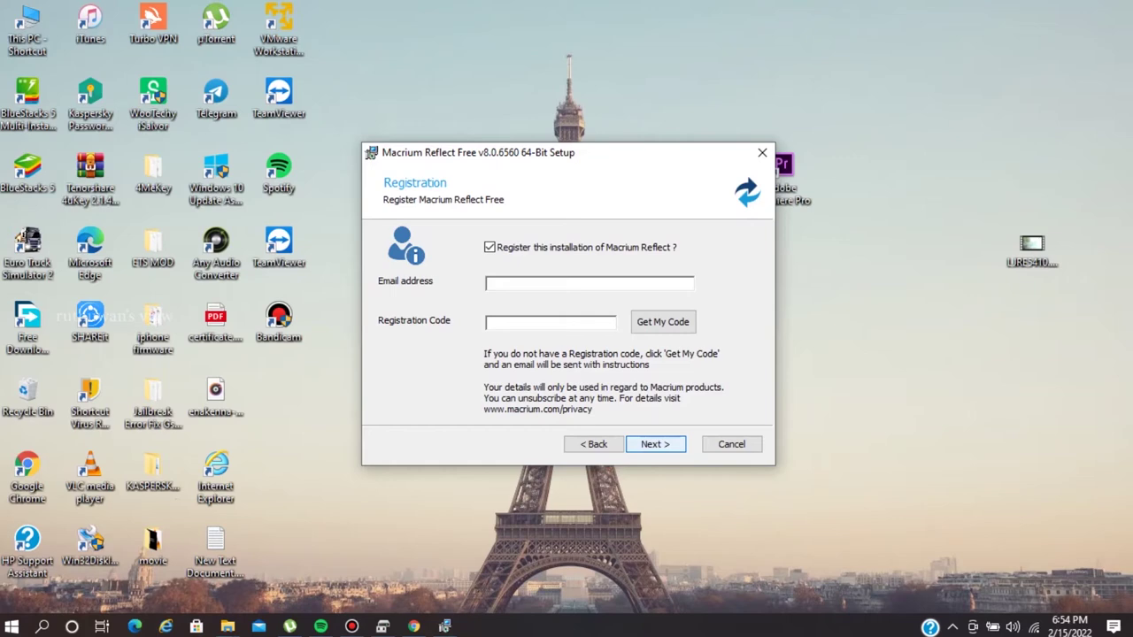
Enter your e-mail address for registration and have the registration code e-mailed.
key("Return")
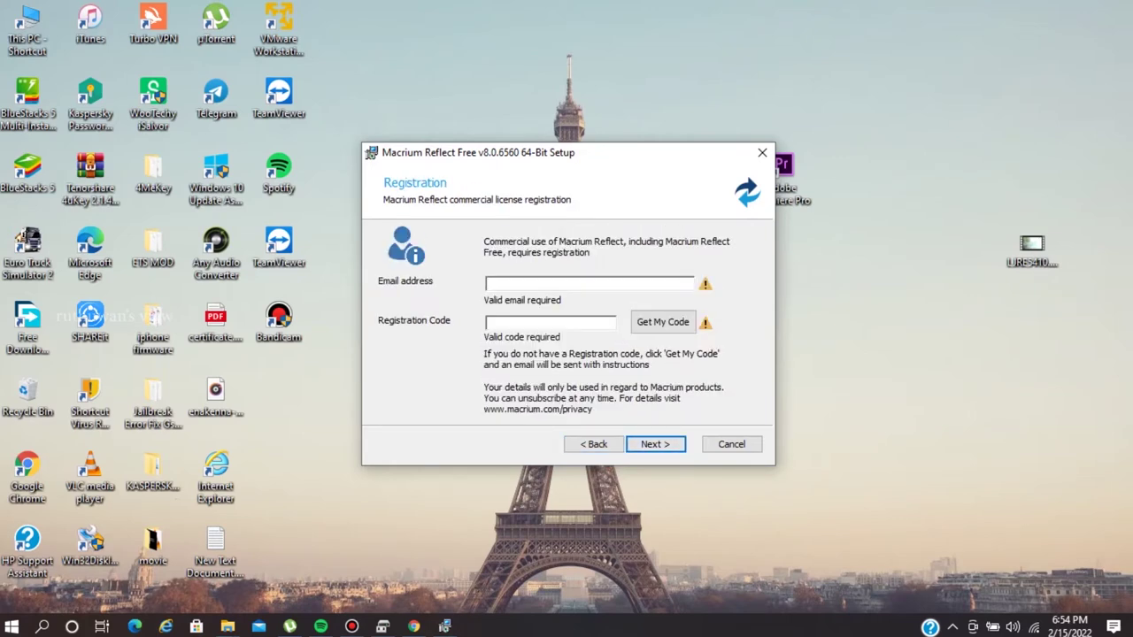
key("Tab")
key("Tab")
key("Return")
key("Return")
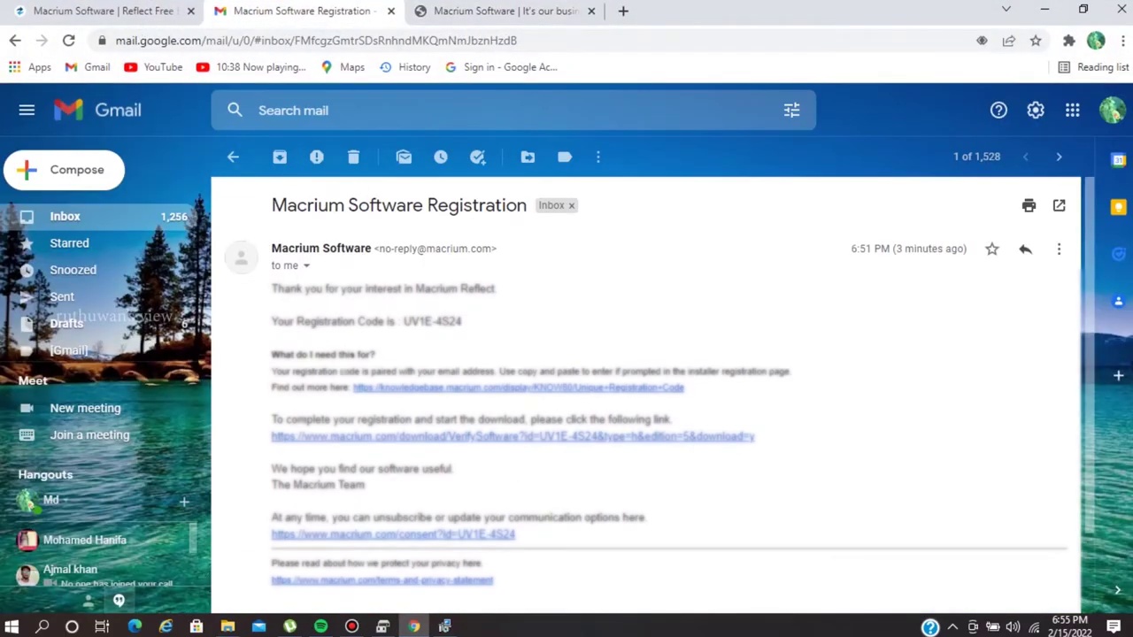
Copy the code from the 'Macrium Registation Code' email and bring back the setup window.
left_click(233, 156)
left_click(496, 240)
left_click_drag(404, 321, 271, 288)
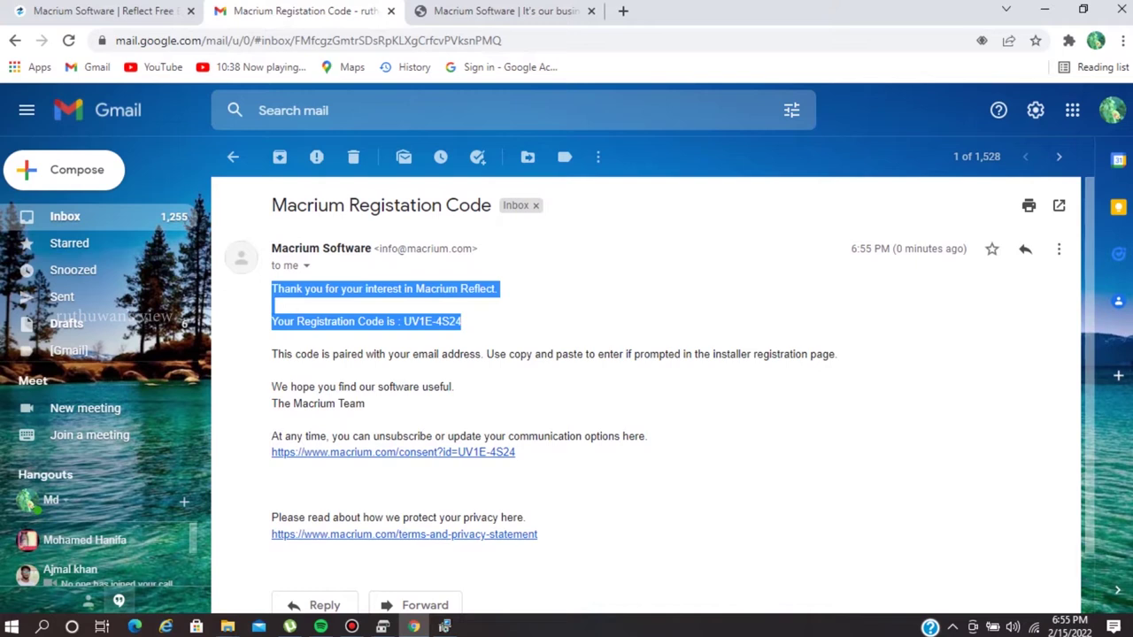
left_click_drag(463, 322, 403, 322)
key("ctrl+c")
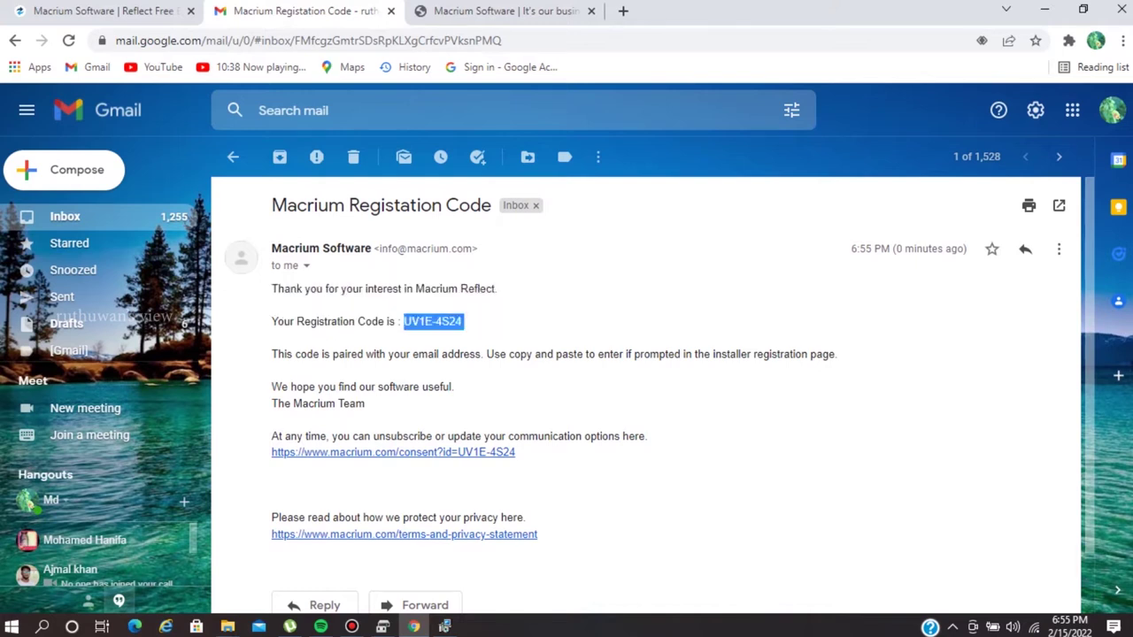
left_click(445, 627)
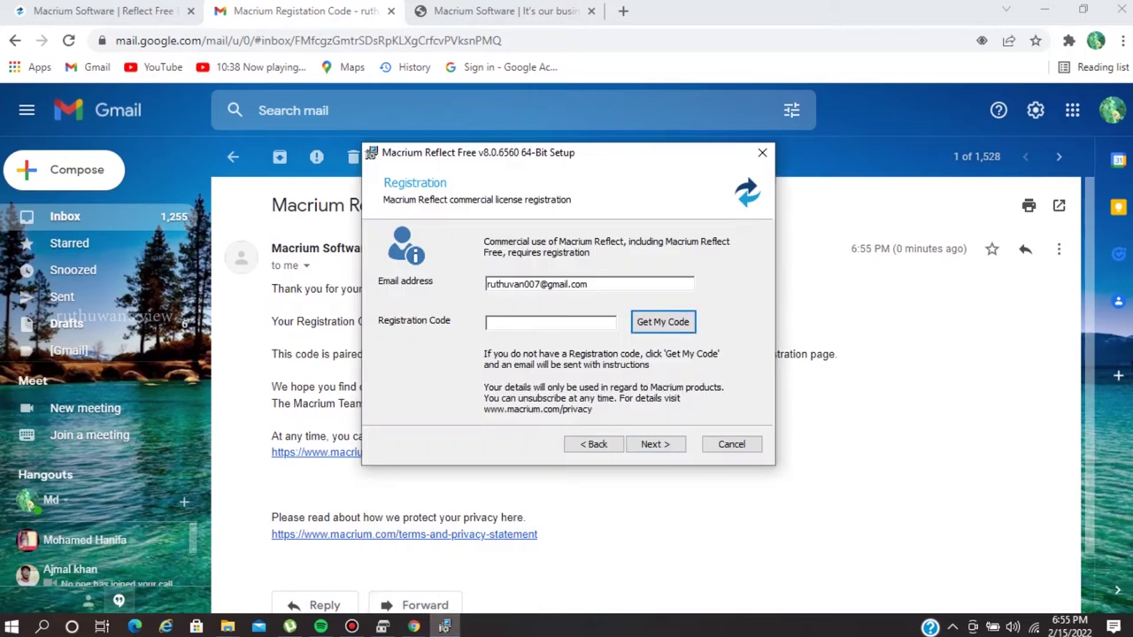
Paste the registration code, continue to custom setup, and untick Install viBoot.
left_click(550, 322)
key("ctrl+v")
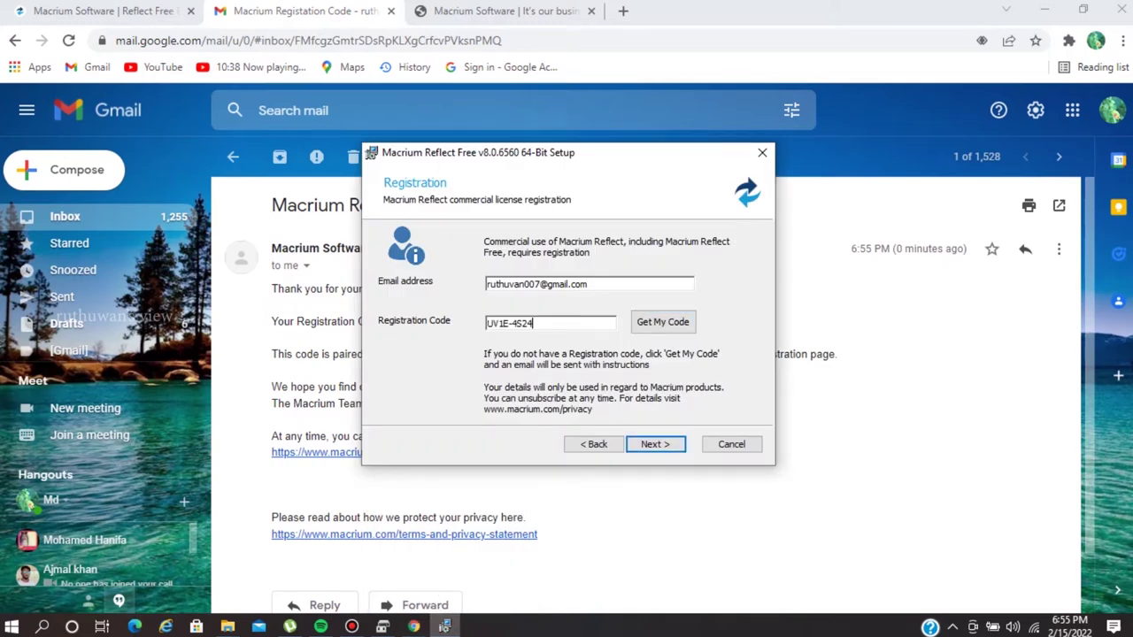
key("Return")
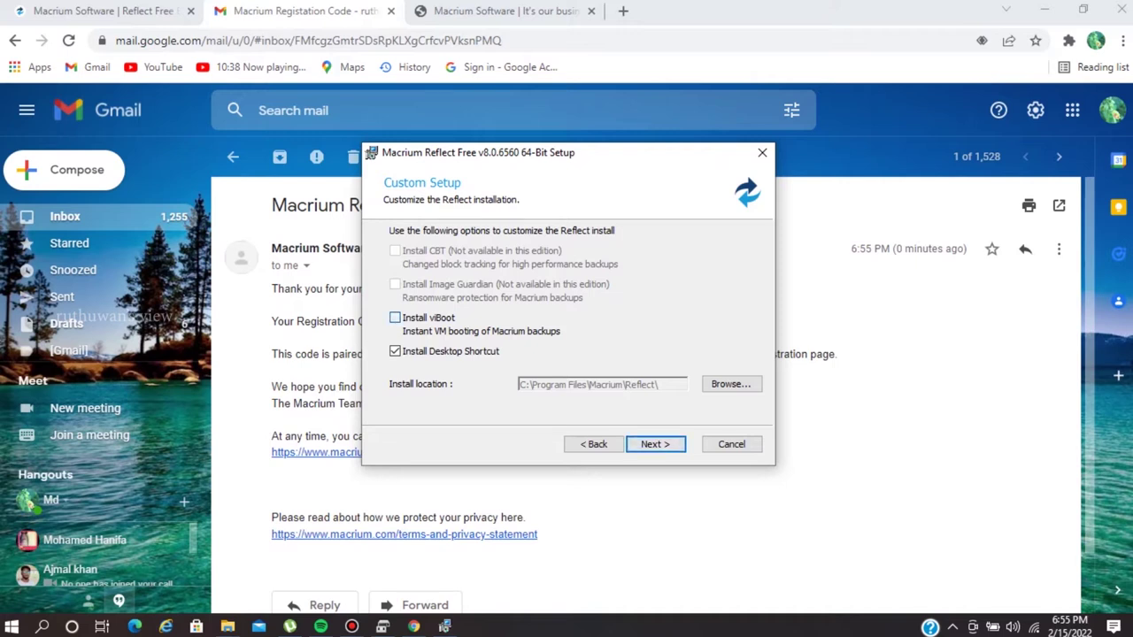
left_click(395, 317)
Start installing Macrium Reflect Free and minimise Chrome while it installs.
left_click(656, 444)
left_click(656, 444)
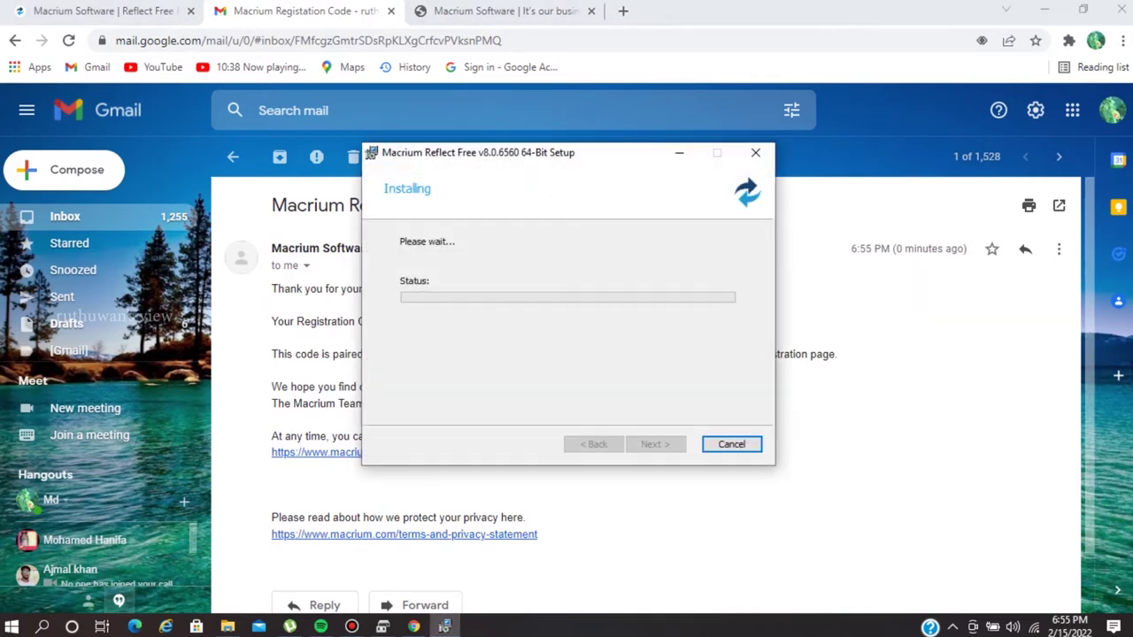
left_click(1045, 11)
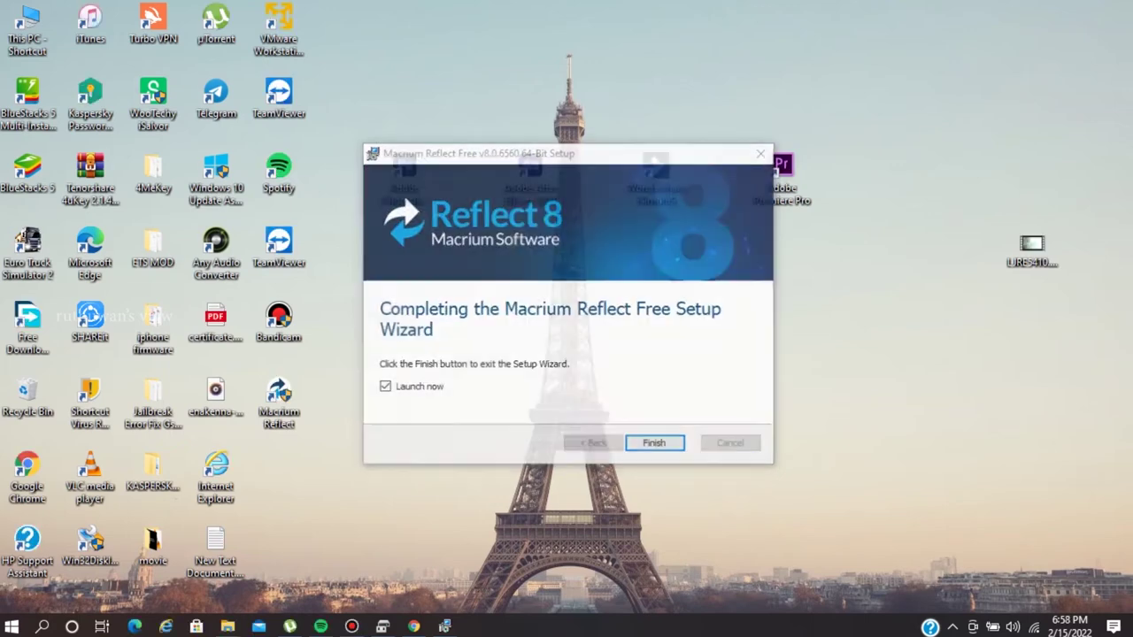
Finish the setup wizard and refresh the desktop so Macrium Reflect opens.
key("Return")
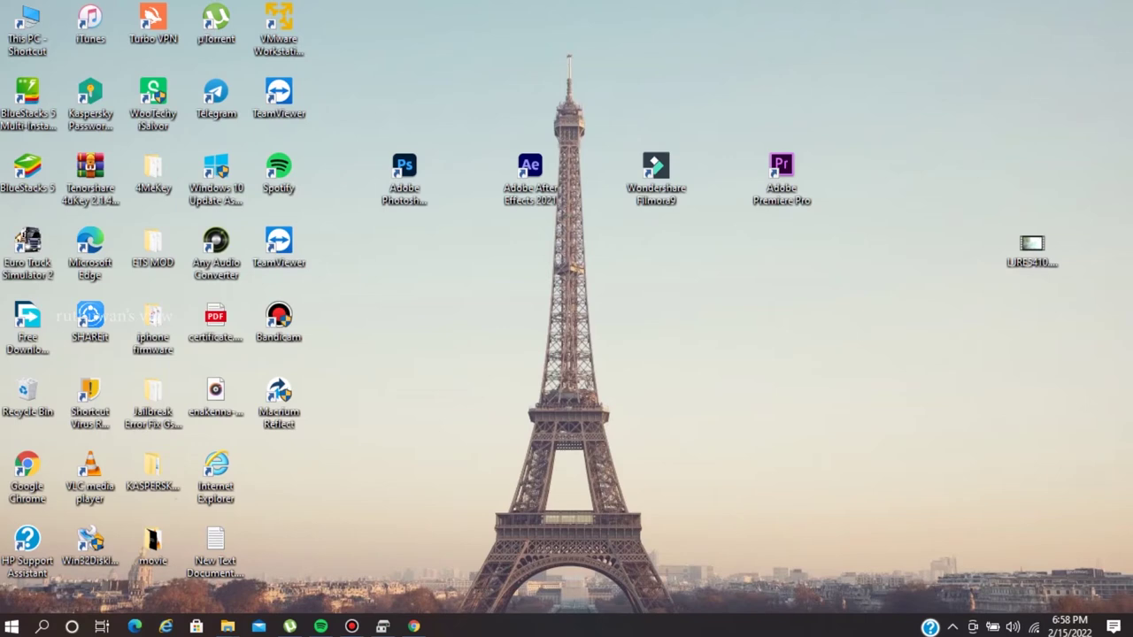
right_click(648, 308)
left_click(693, 398)
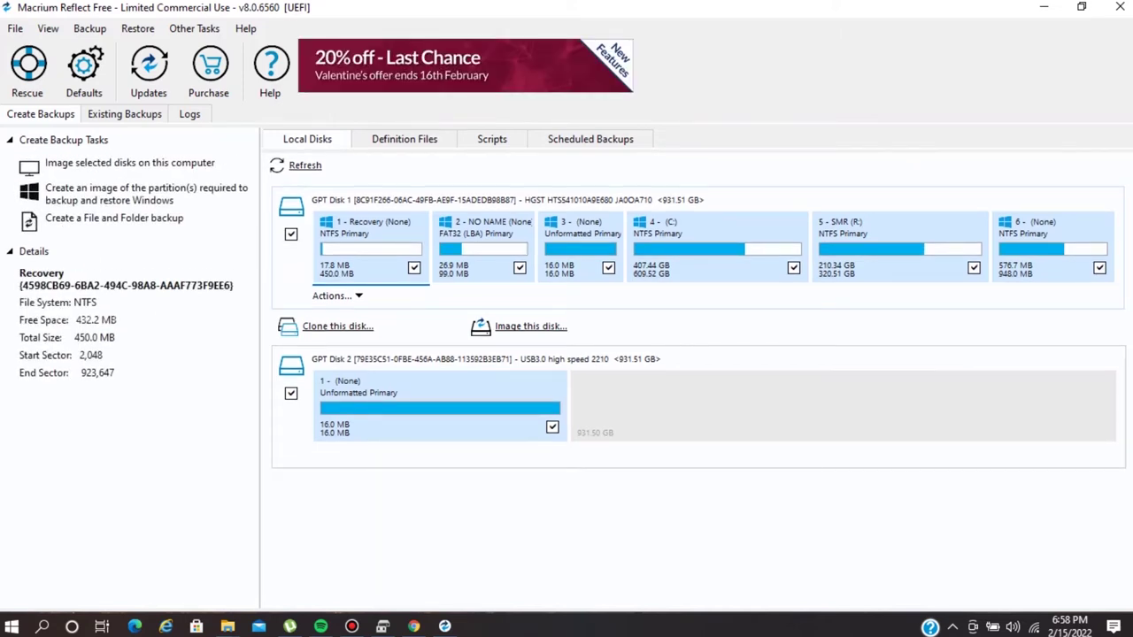
Select the C: partition on GPT Disk 1 and choose 'Clone this disk...'.
left_click(717, 248)
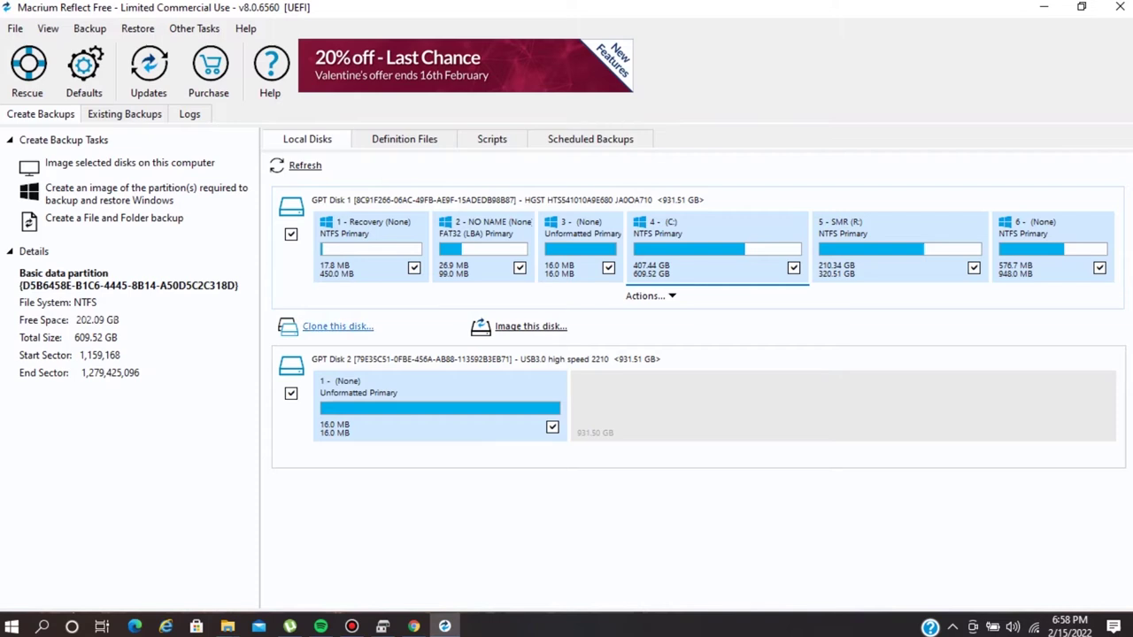
left_click(338, 326)
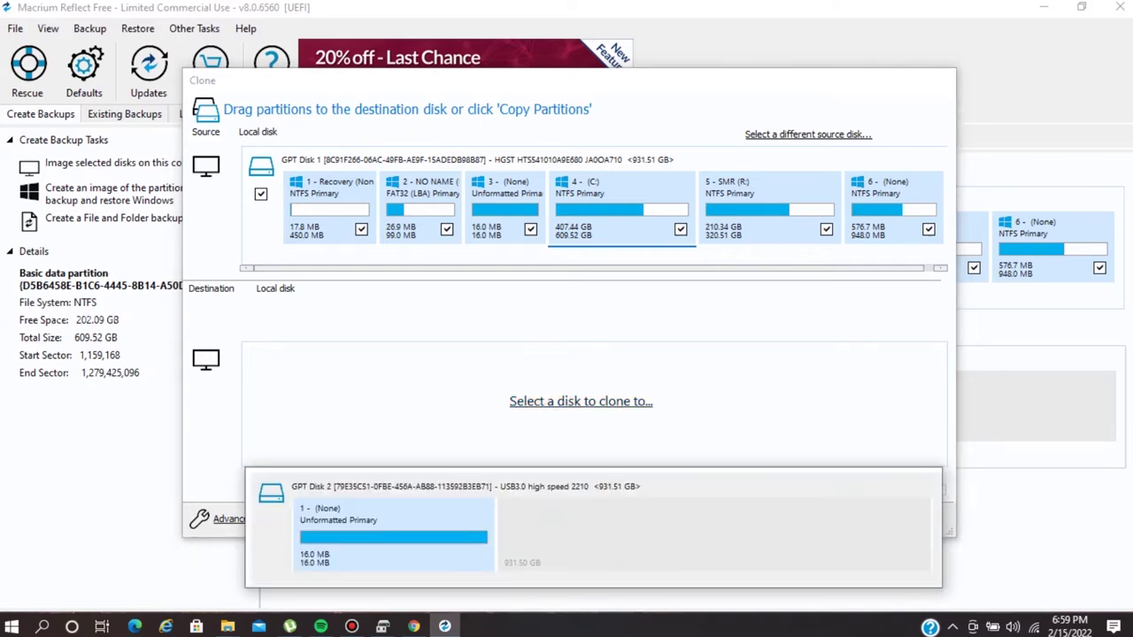
Pick the 931.51 GB GPT Disk 2 as the clone destination and continue to scheduling.
left_click(392, 527)
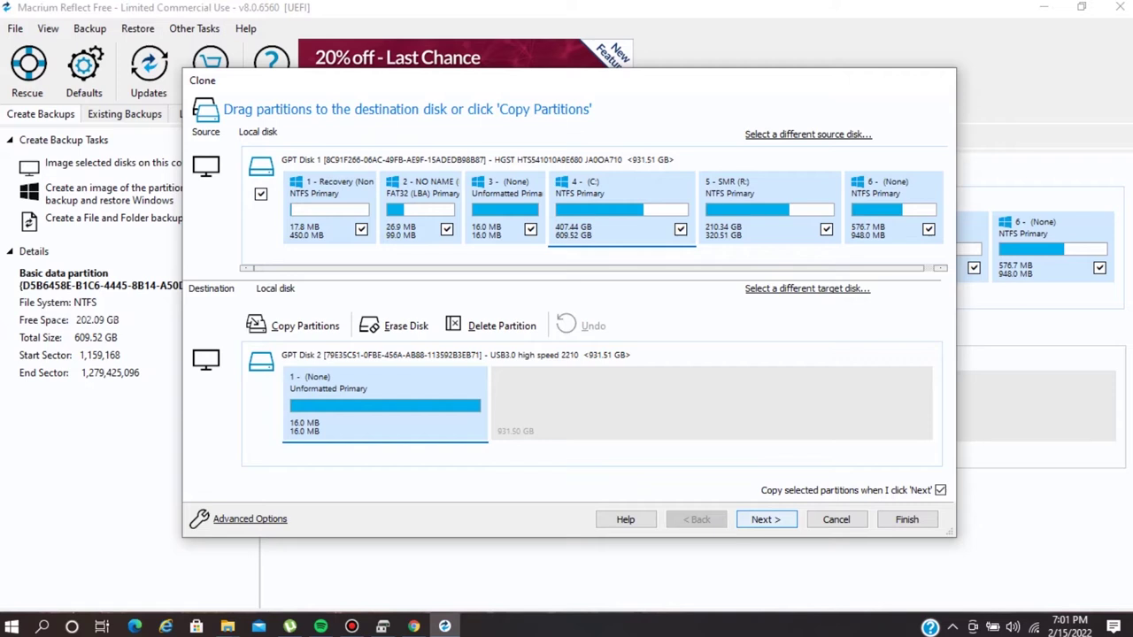
key("Return")
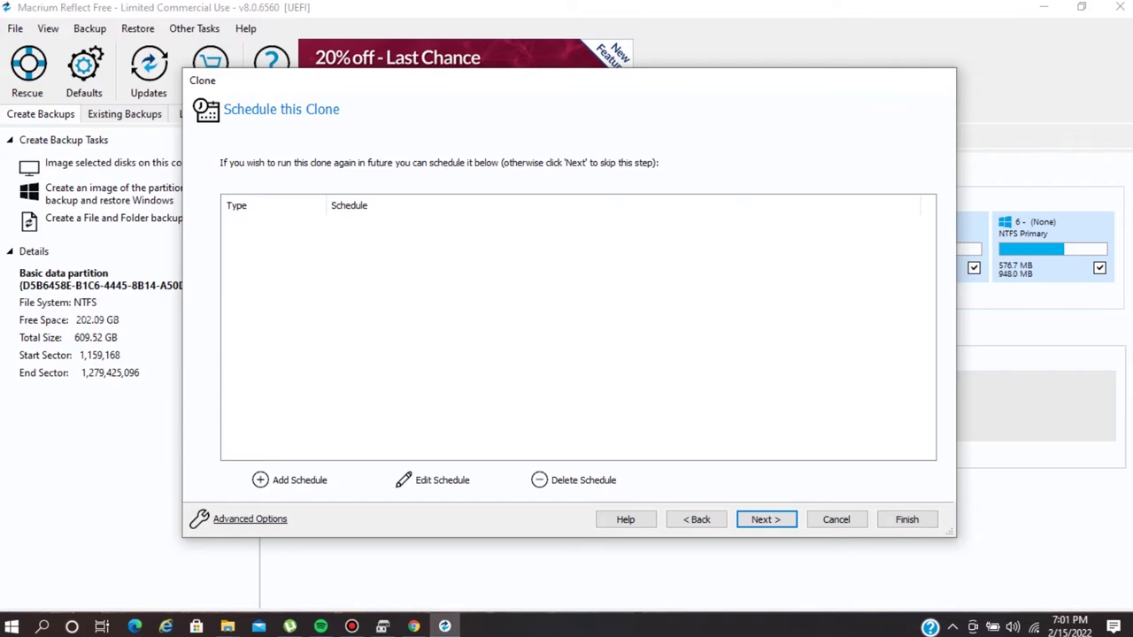
Skip scheduling, review the summary of partition copy operations 1–6, and finish the clone wizard.
key("Return")
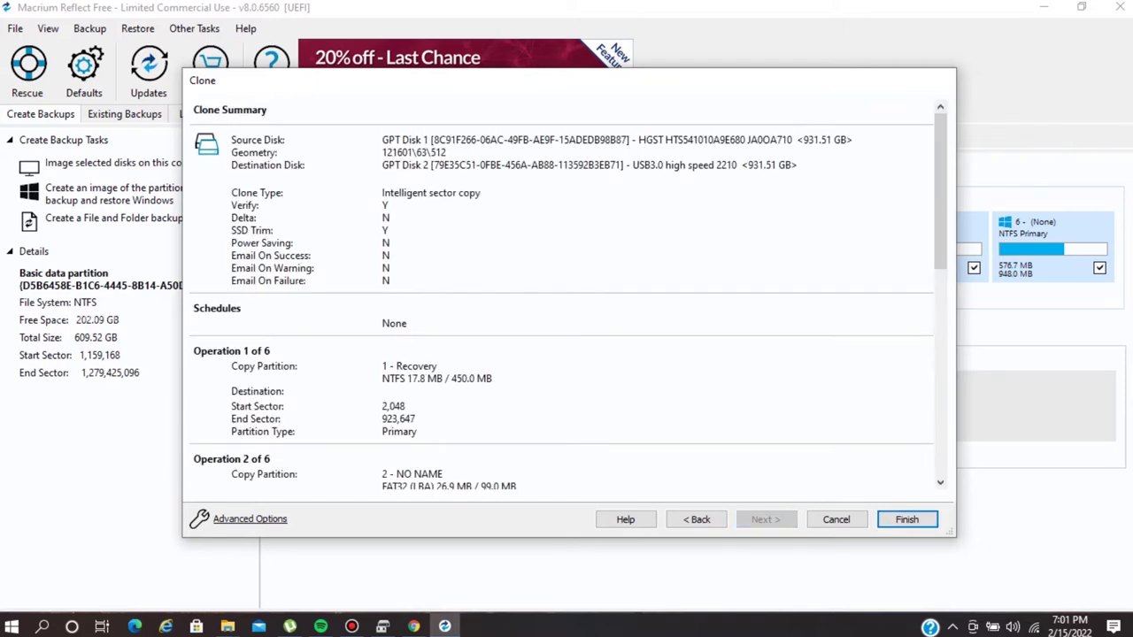
scroll(562, 301, "down", 3)
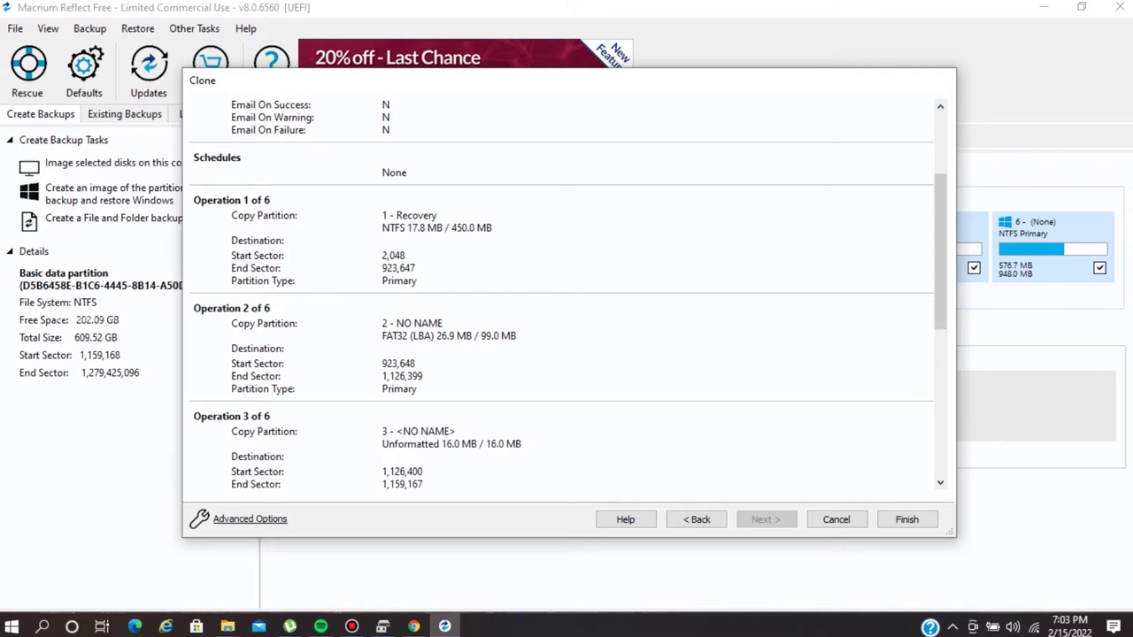
scroll(562, 293, "down", 1)
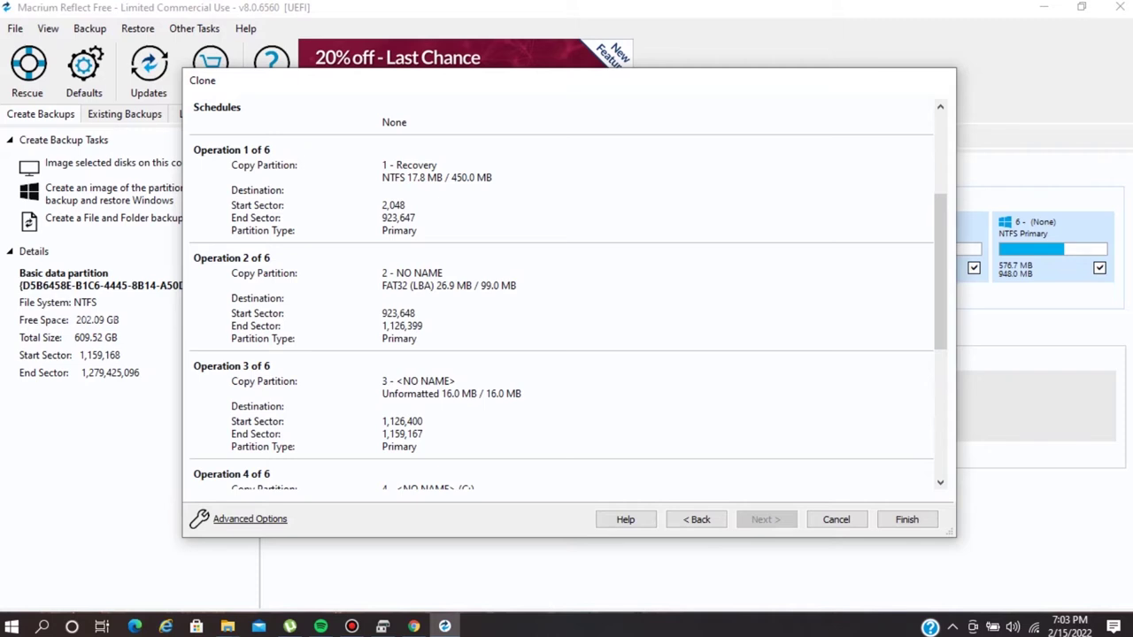
scroll(562, 292, "down", 6)
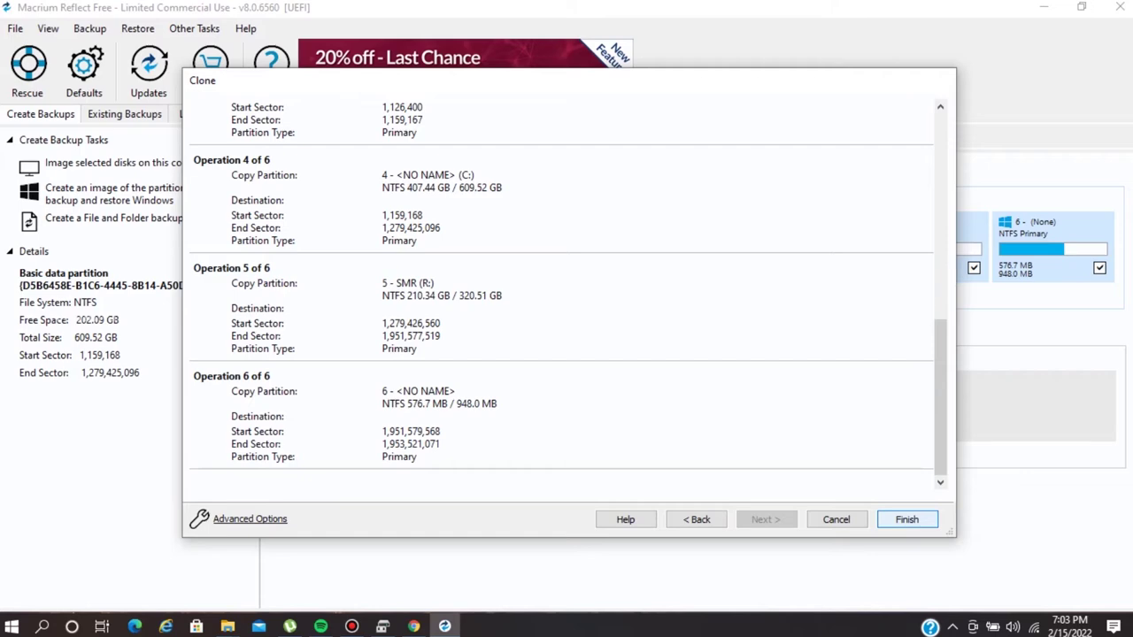
key("Return")
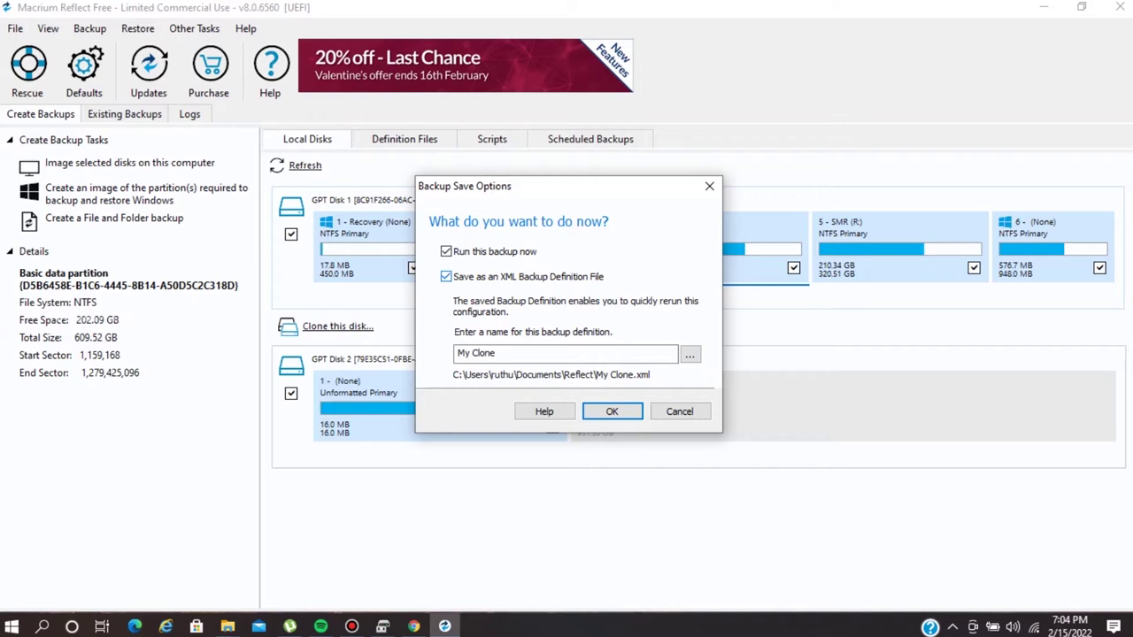
Turn off saving an XML backup definition and run the clone immediately.
left_click(446, 276)
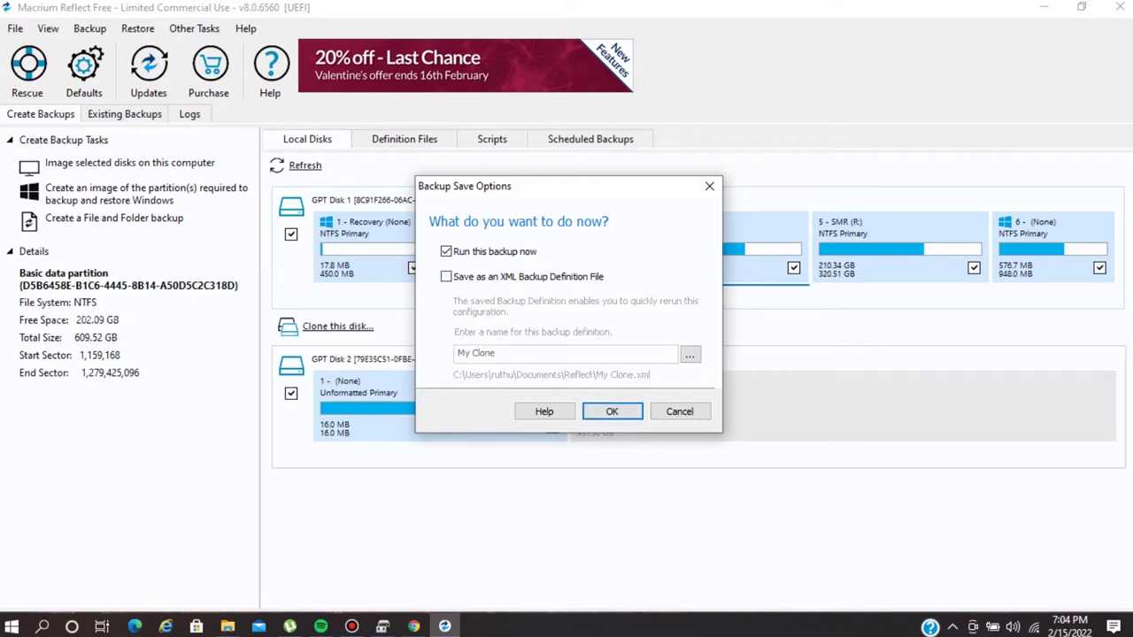
key("Return")
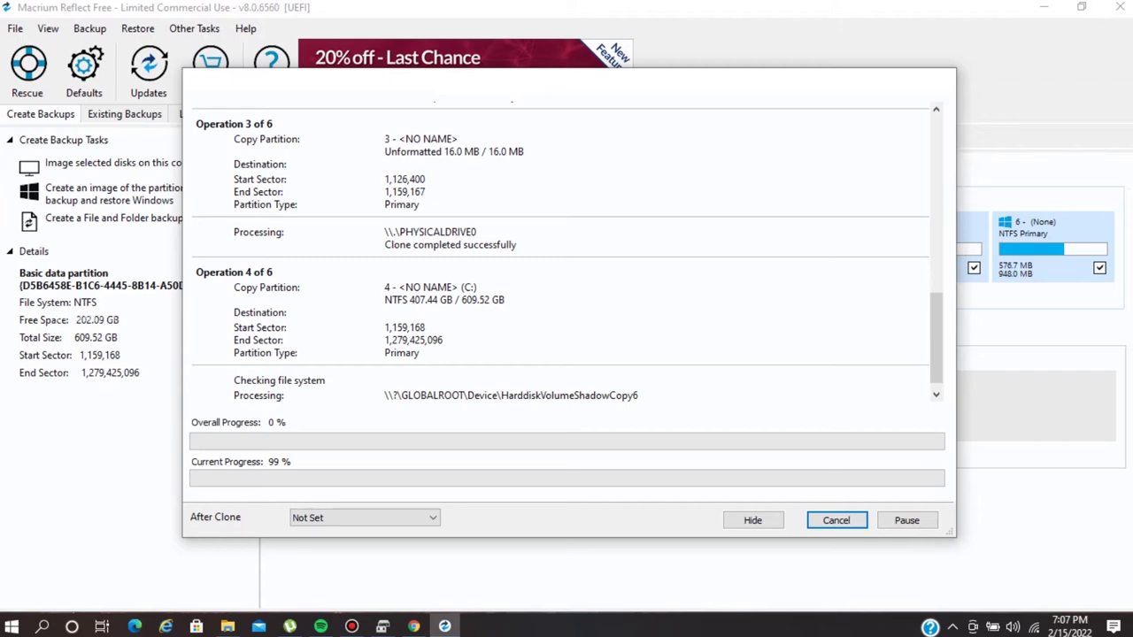
Wait while the partitions copy, raising system volume and lowering screen brightness meanwhile.
left_click(351, 627)
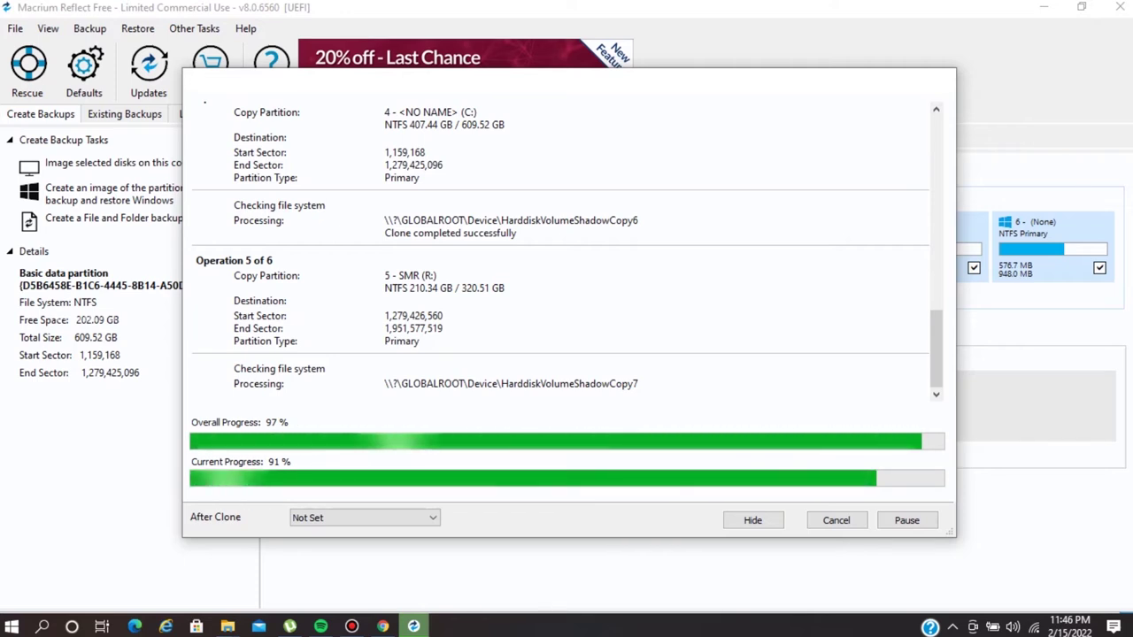
key("XF86AudioRaiseVolume")
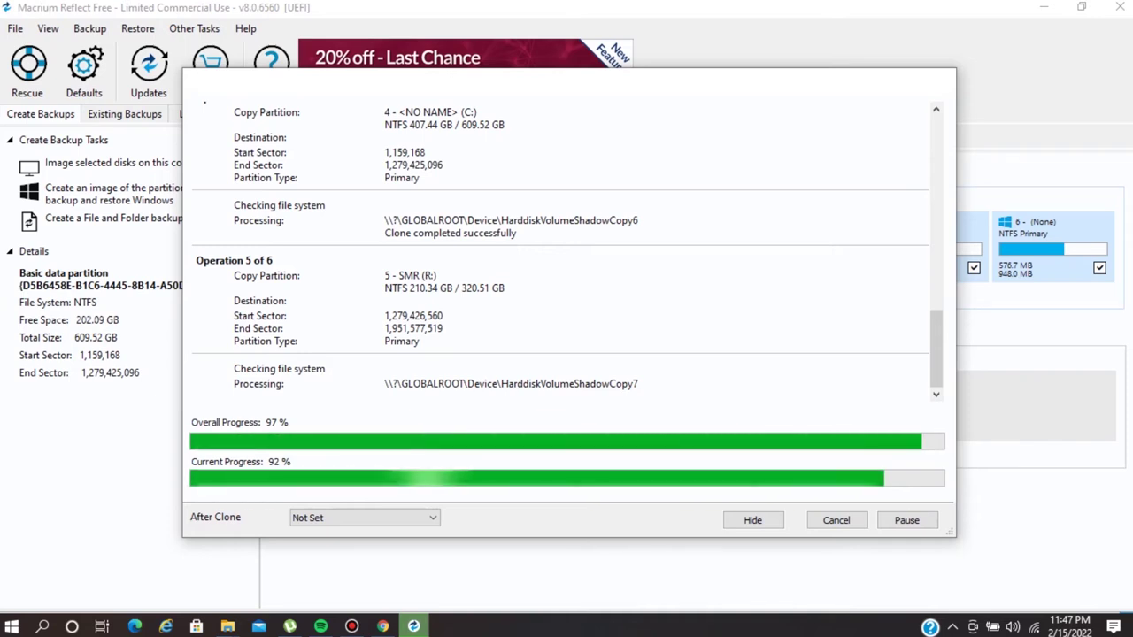
key("XF86MonBrightnessDown")
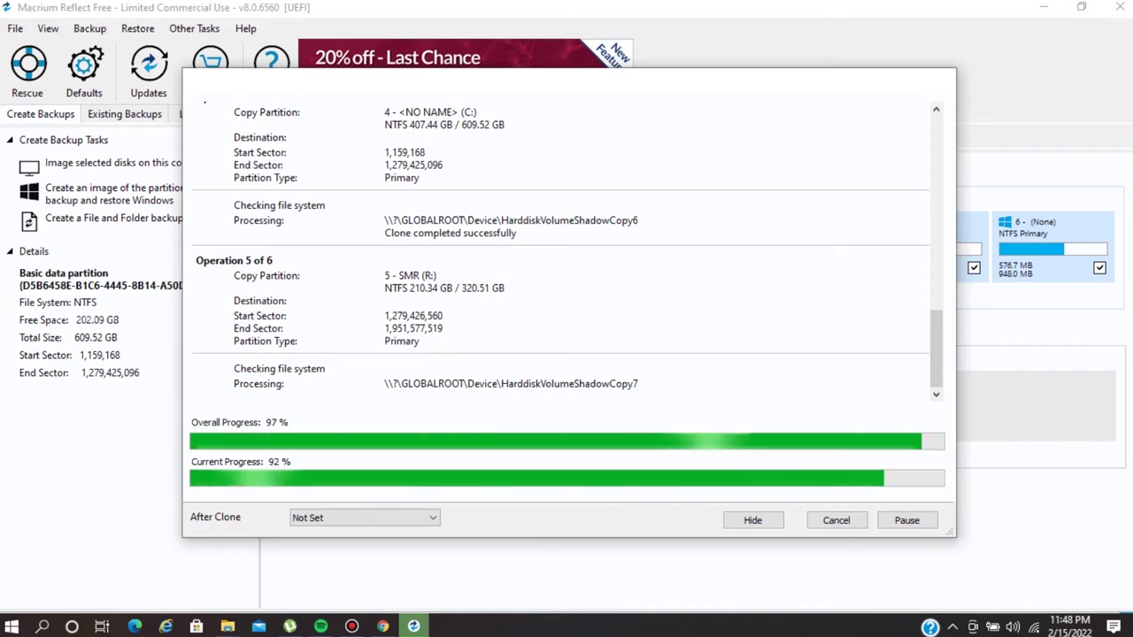
key("XF86MonBrightnessDown")
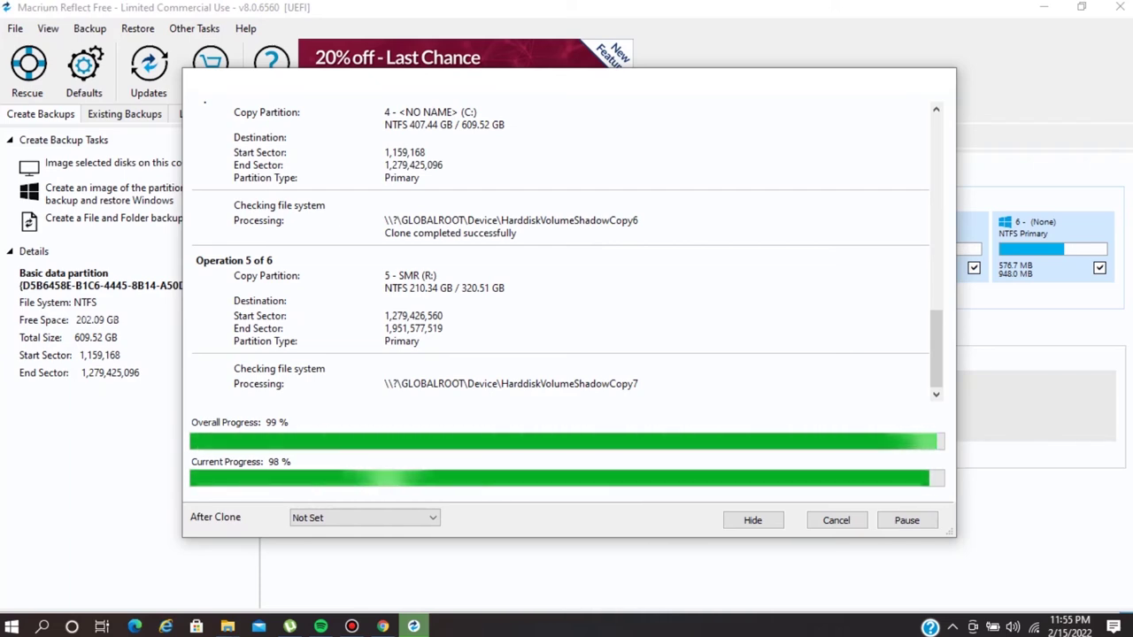
Scroll the clone progress log while operation 5 of 6 checks the R: partition.
scroll(563, 252, "up", 10)
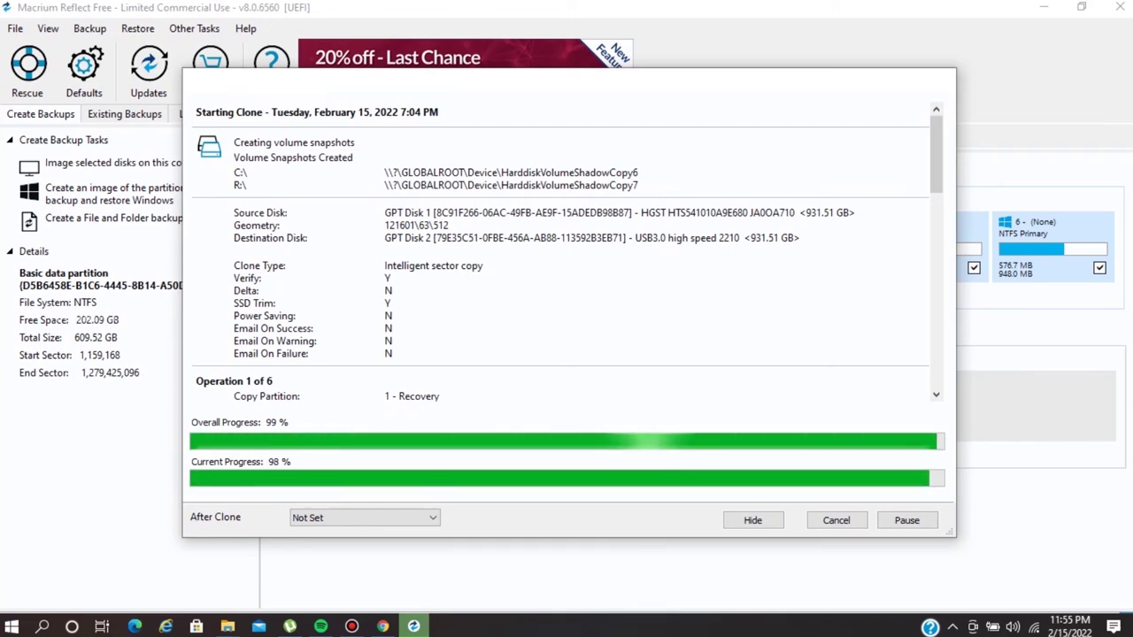
scroll(563, 252, "down", 10)
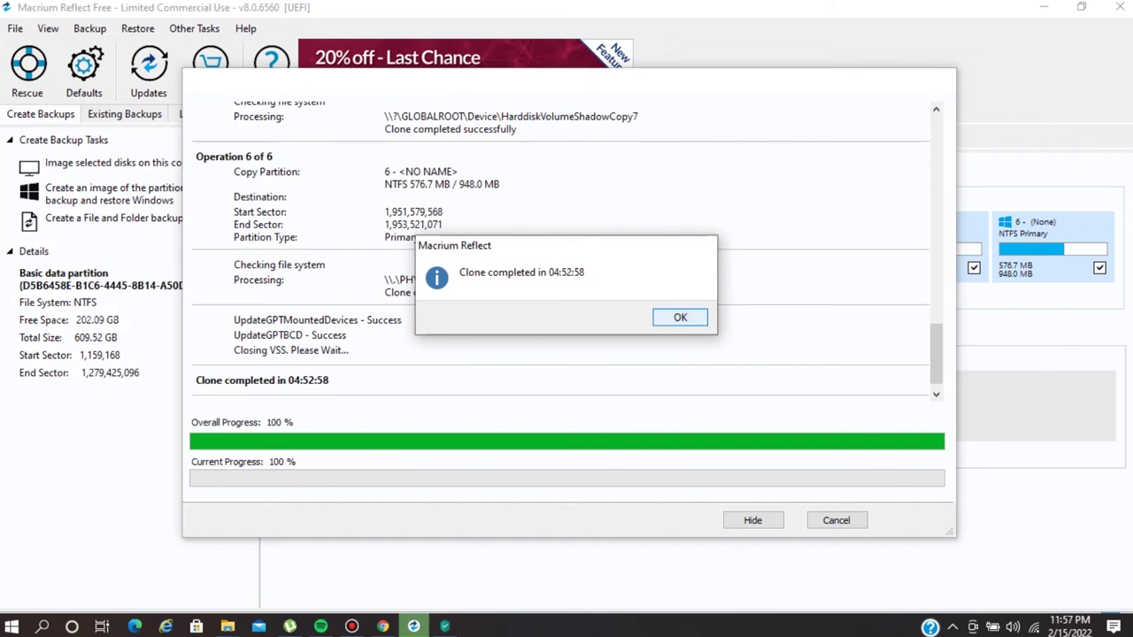
Dismiss the 'Clone completed in 04:52:58' message, close the progress window, and minimize Reflect.
key("Return")
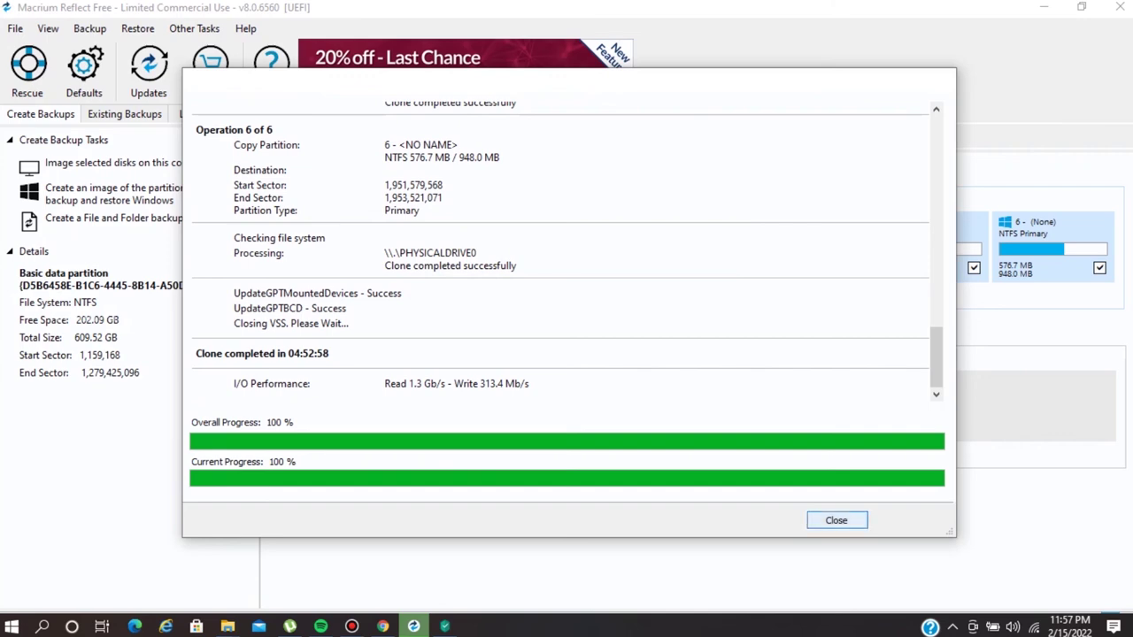
key("Return")
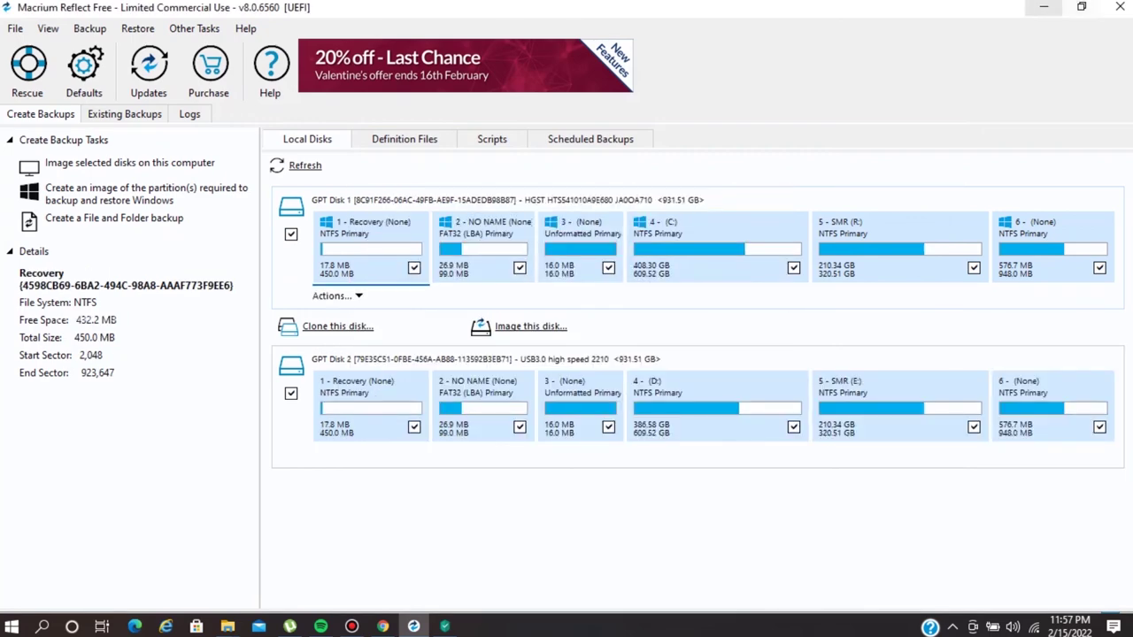
left_click(1044, 7)
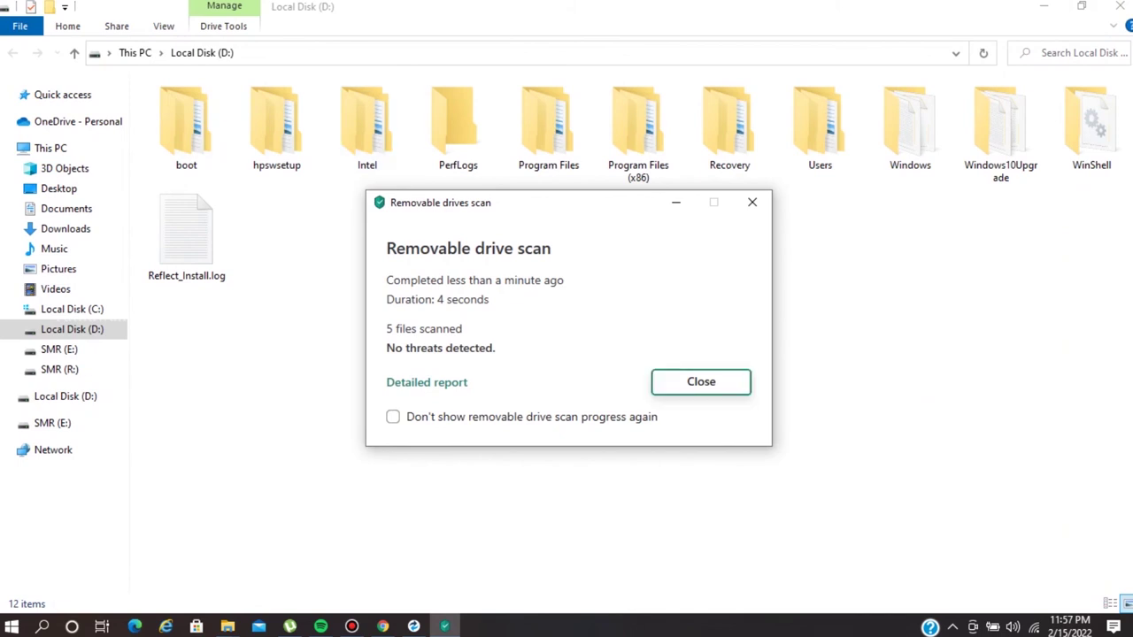
Dismiss the drive scan report, close the D: window, and check drive sizes in This PC.
left_click(701, 381)
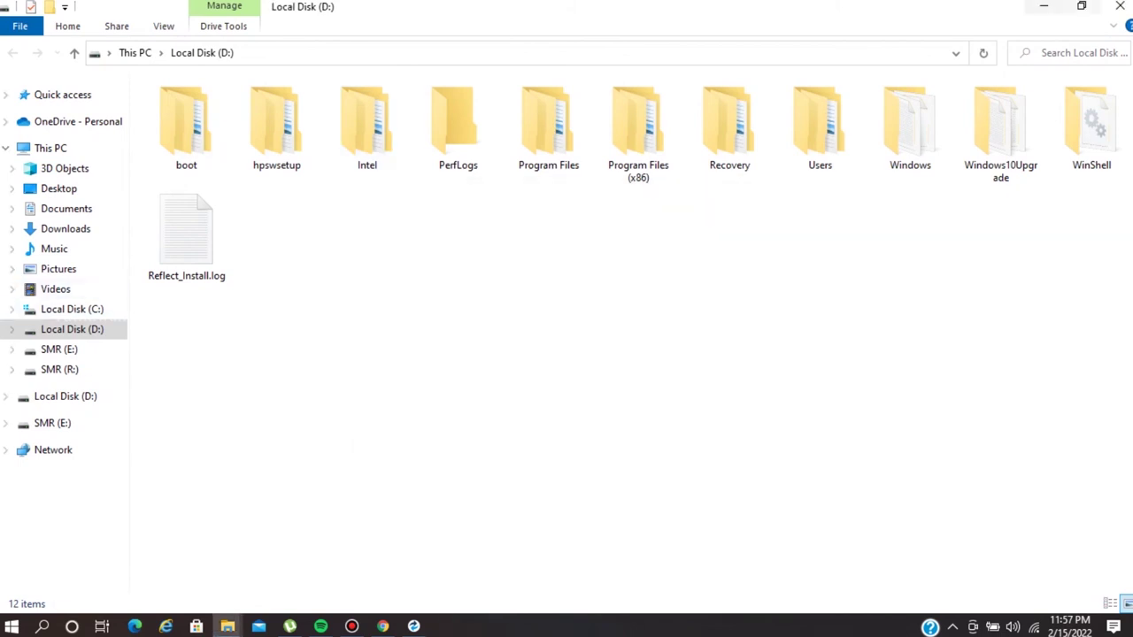
left_click(1120, 7)
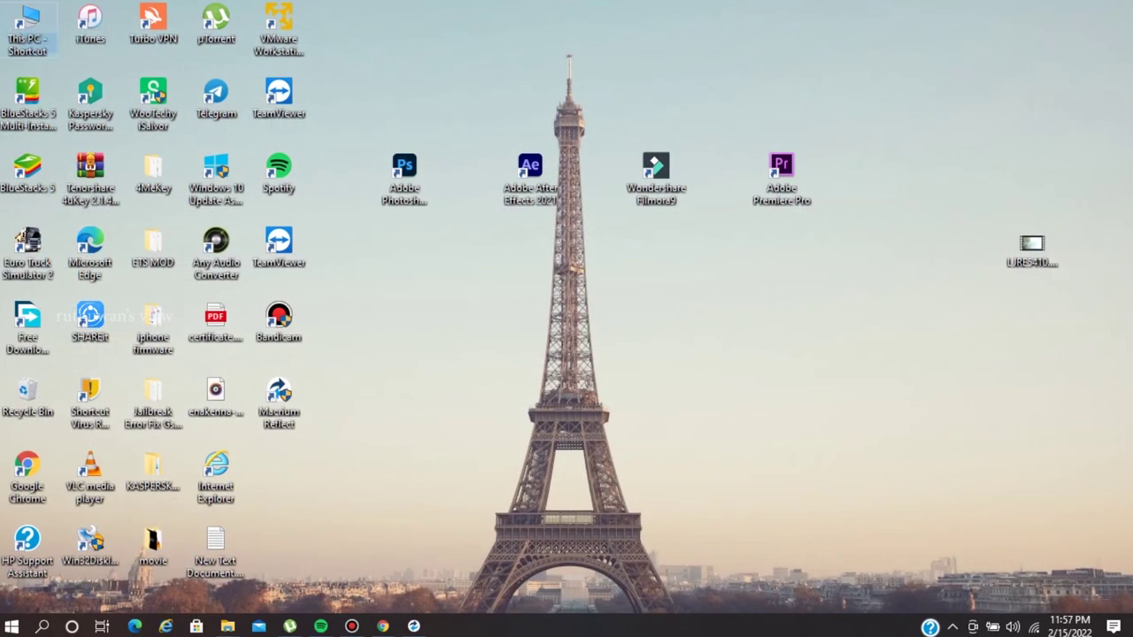
key("Return")
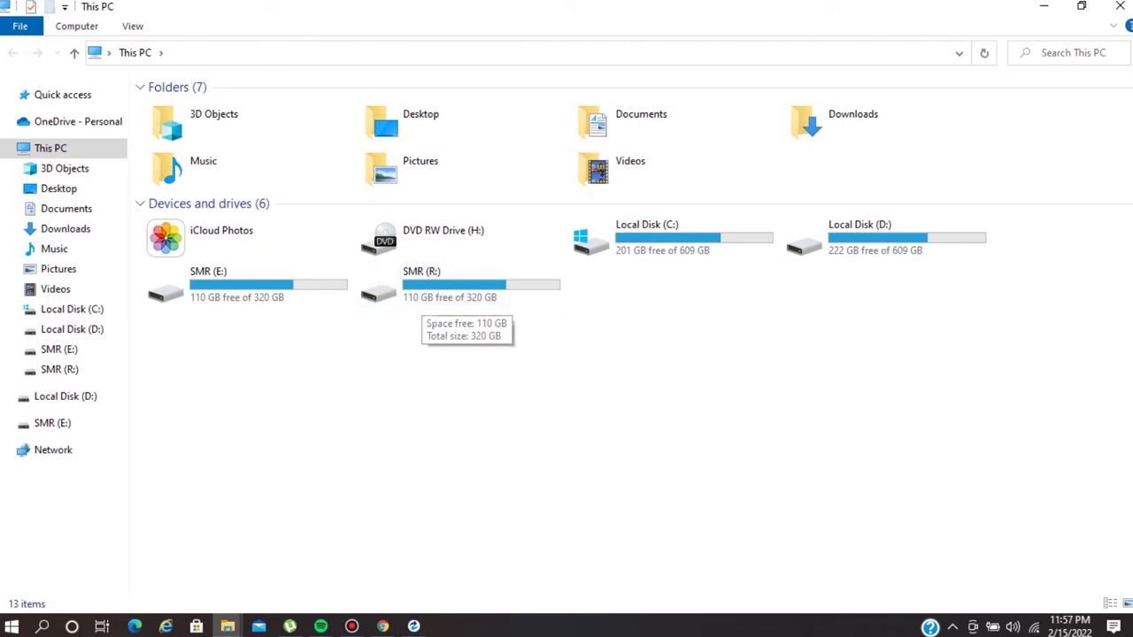
mouse_move(447, 295)
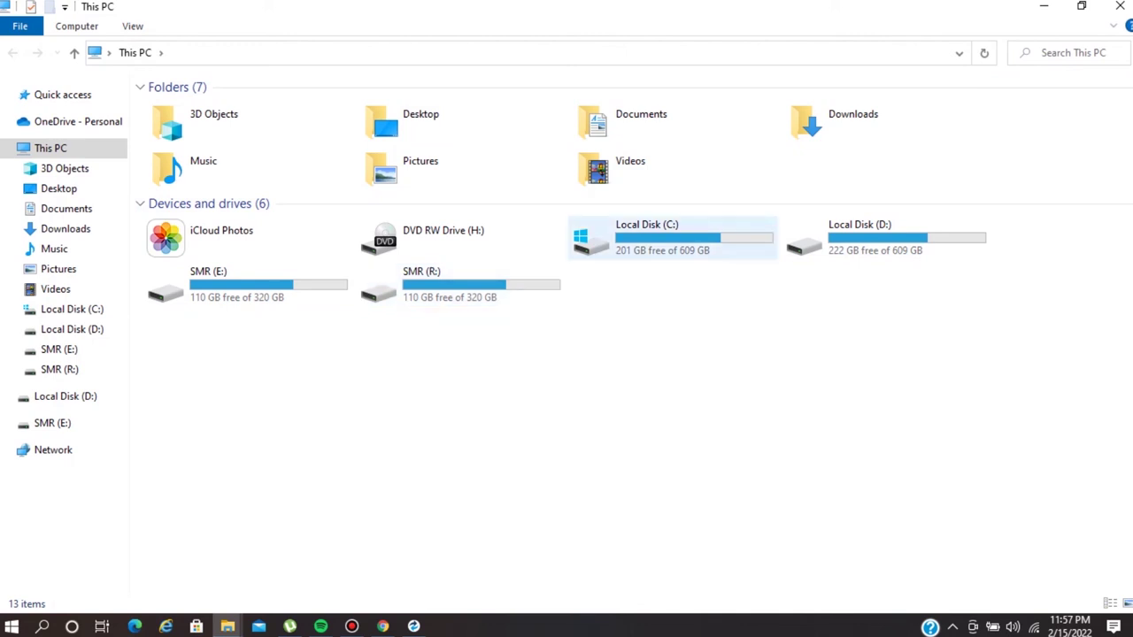
mouse_move(864, 232)
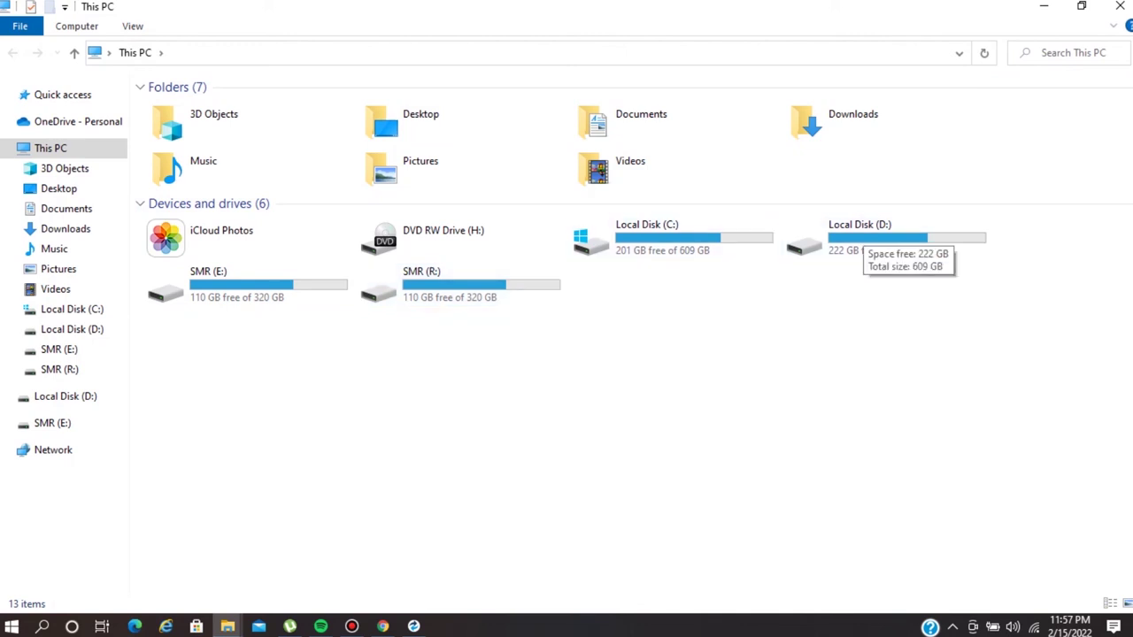